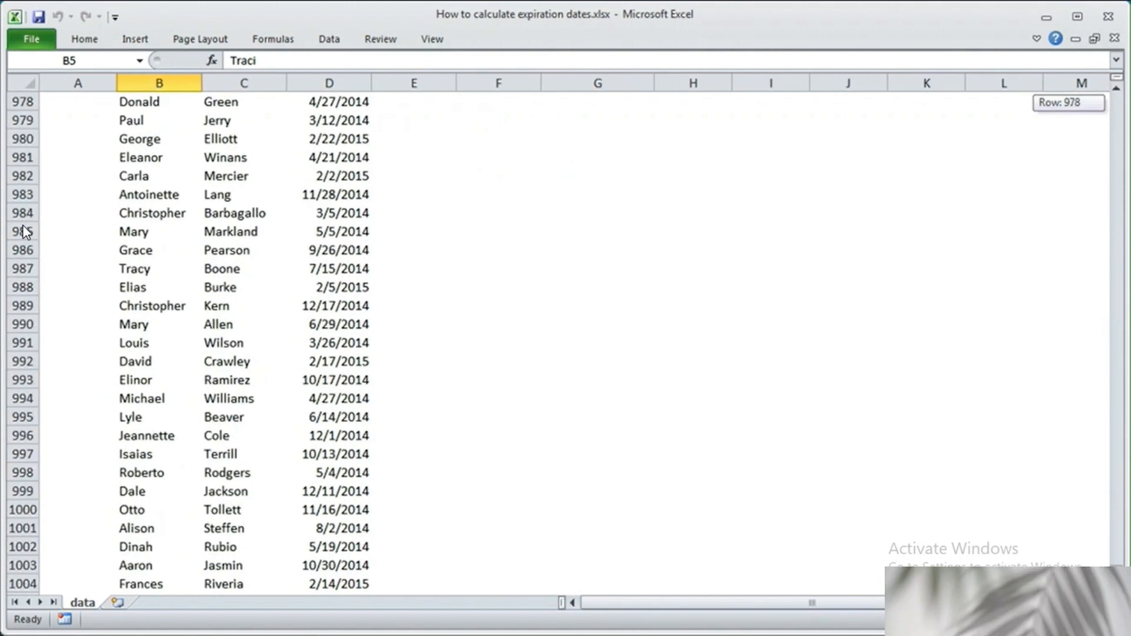
Step: Convert the membership data in B4:G1004 into a table with headers
scroll(24, 231, "up", 20)
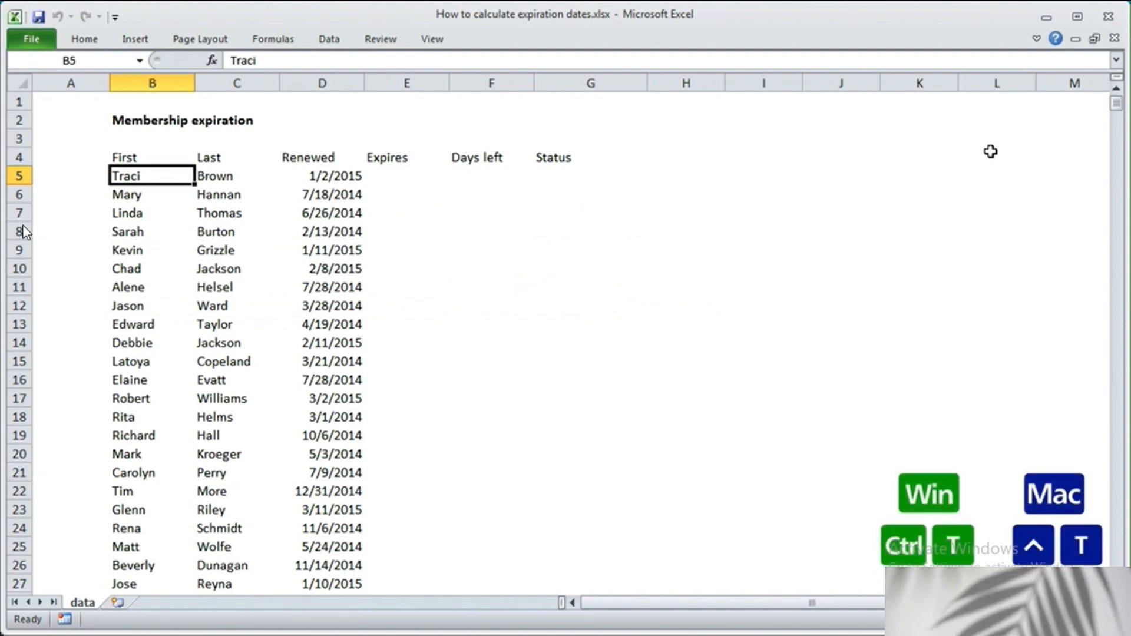
key("ctrl+t")
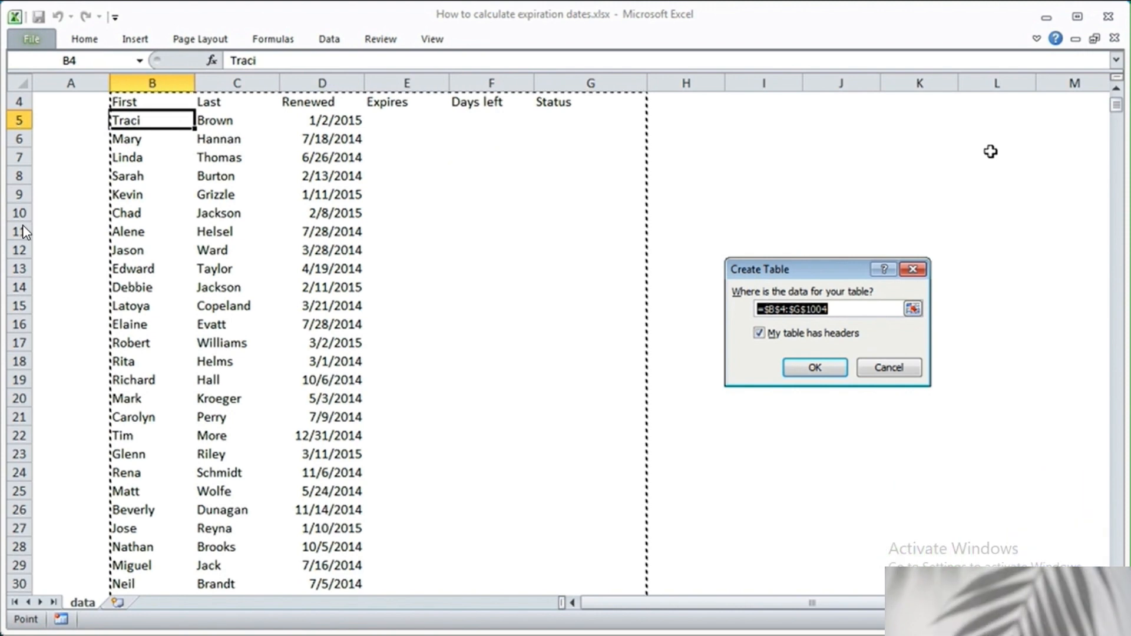
left_click(822, 367)
scroll(826, 364, "up", 1)
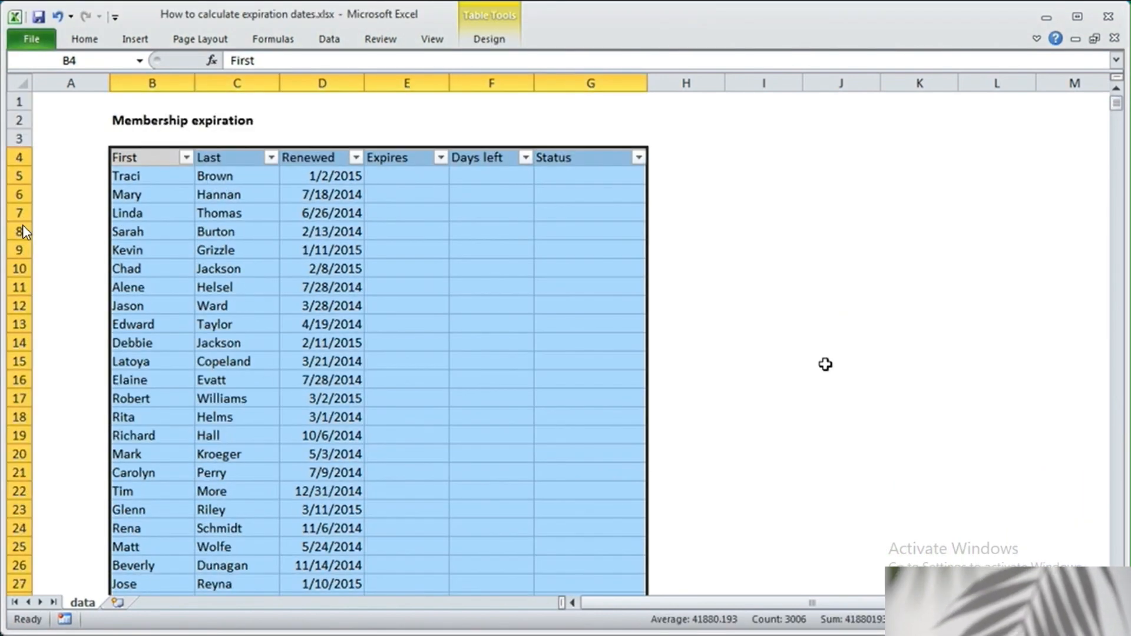
Step: Fill the Expires column with the renewal date plus one year, entering =D5+365 in E5
left_click(396, 172)
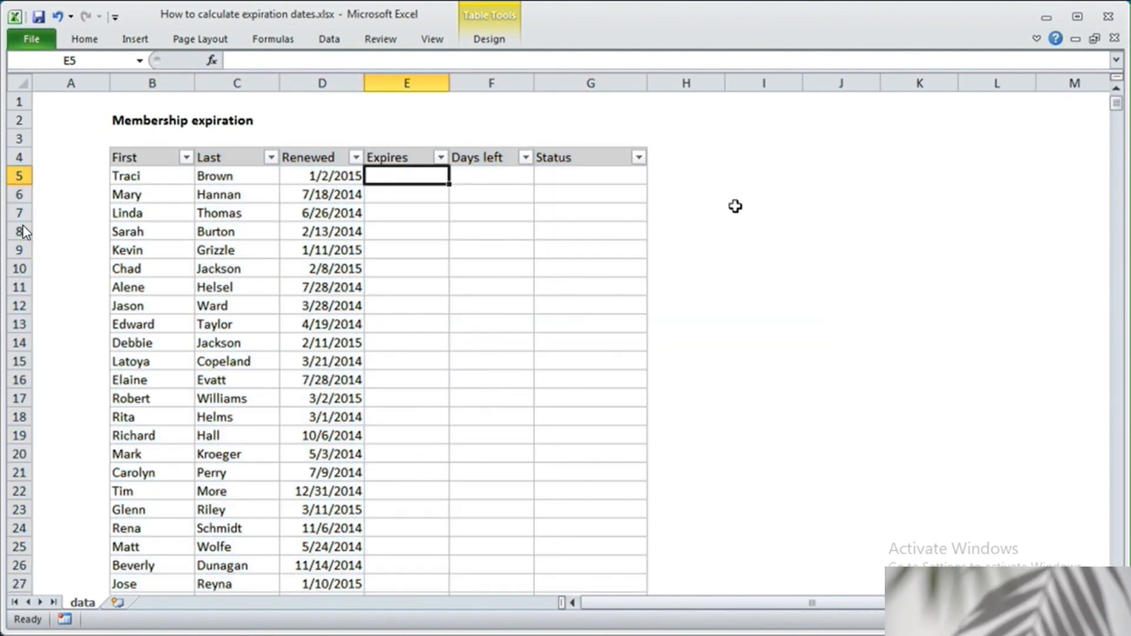
type("=")
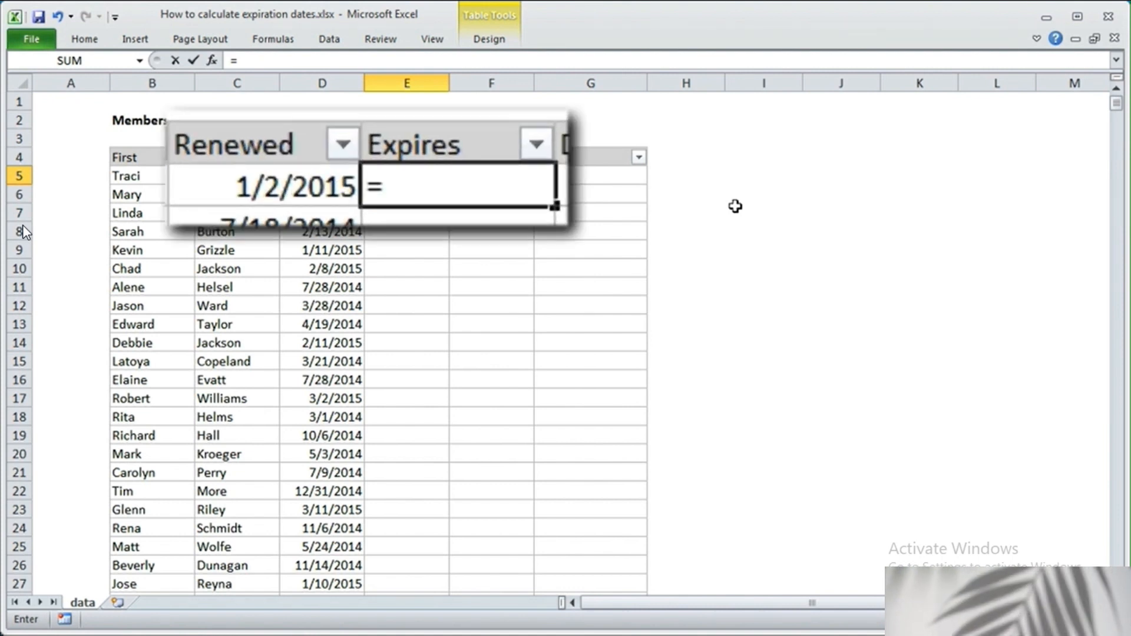
type("D5")
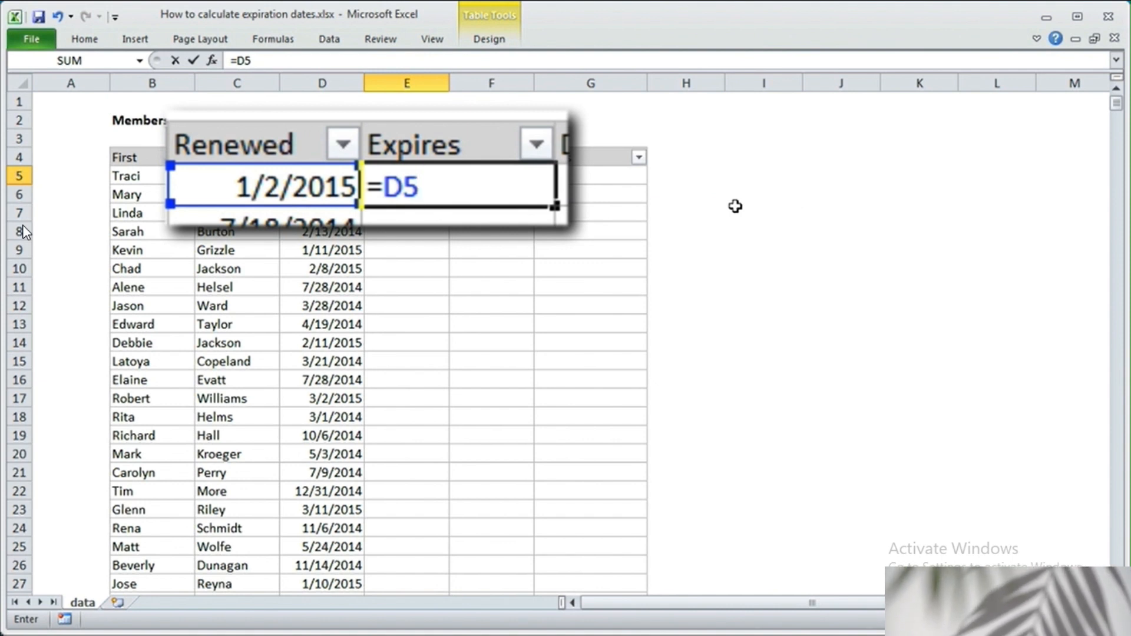
type("+")
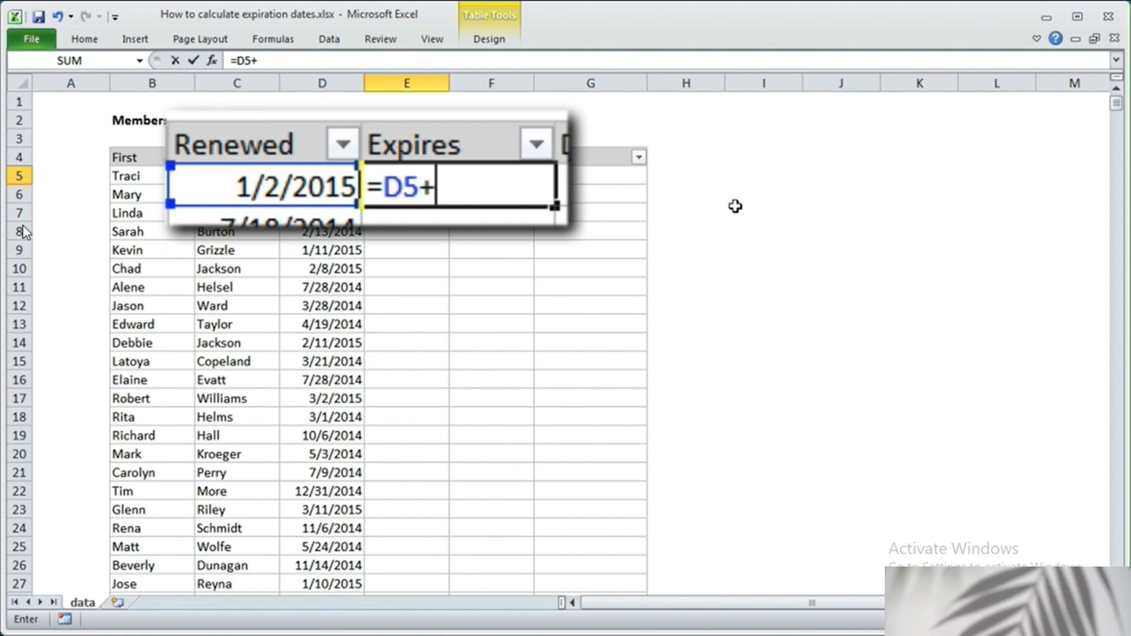
type("365")
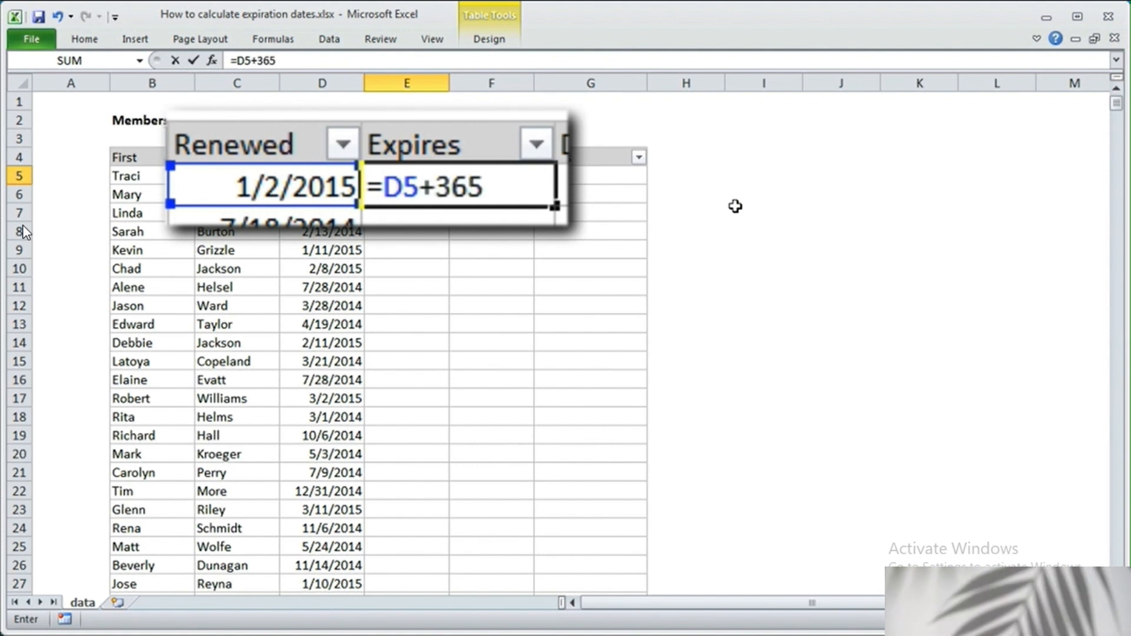
key("Return")
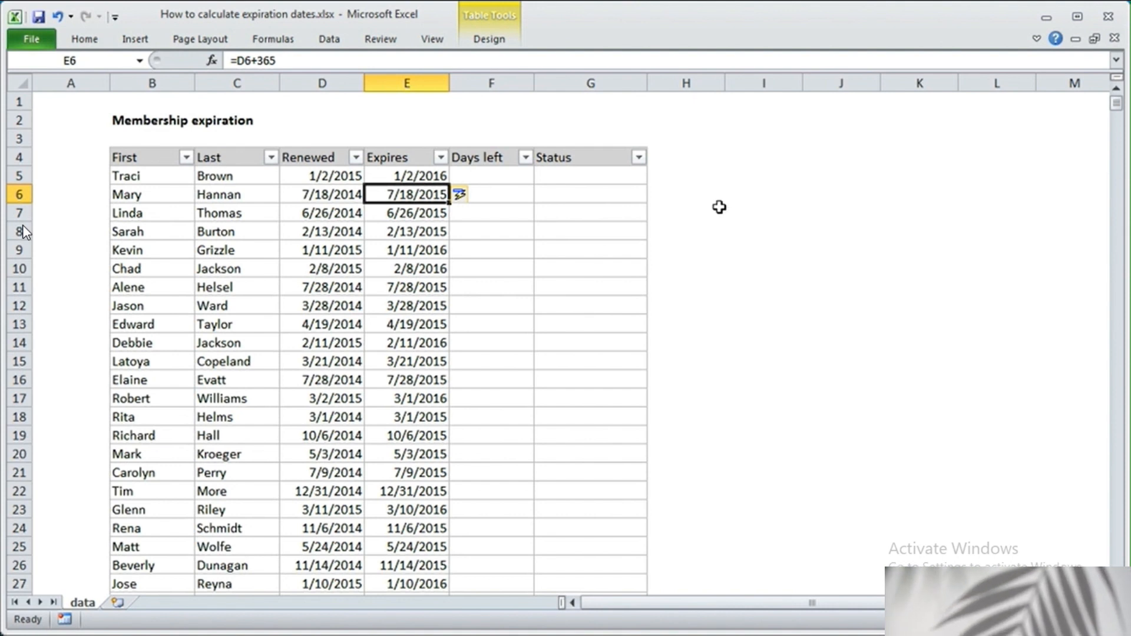
Step: Calculate the remaining days in the Days left column by entering =E5-TODAY() in F5
left_click(510, 177)
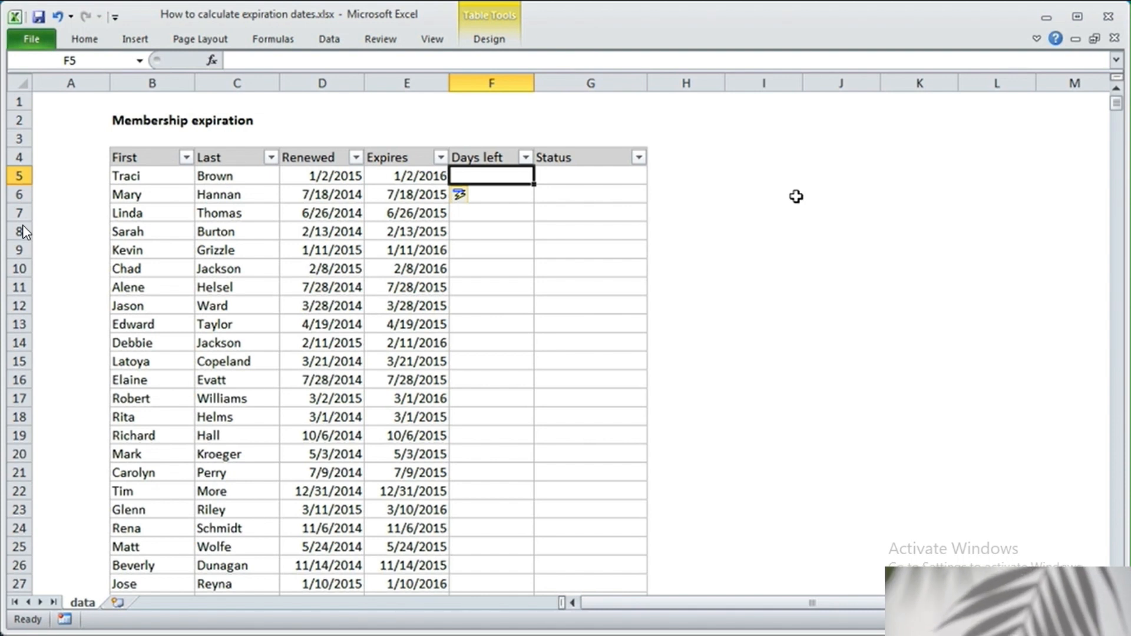
type("=")
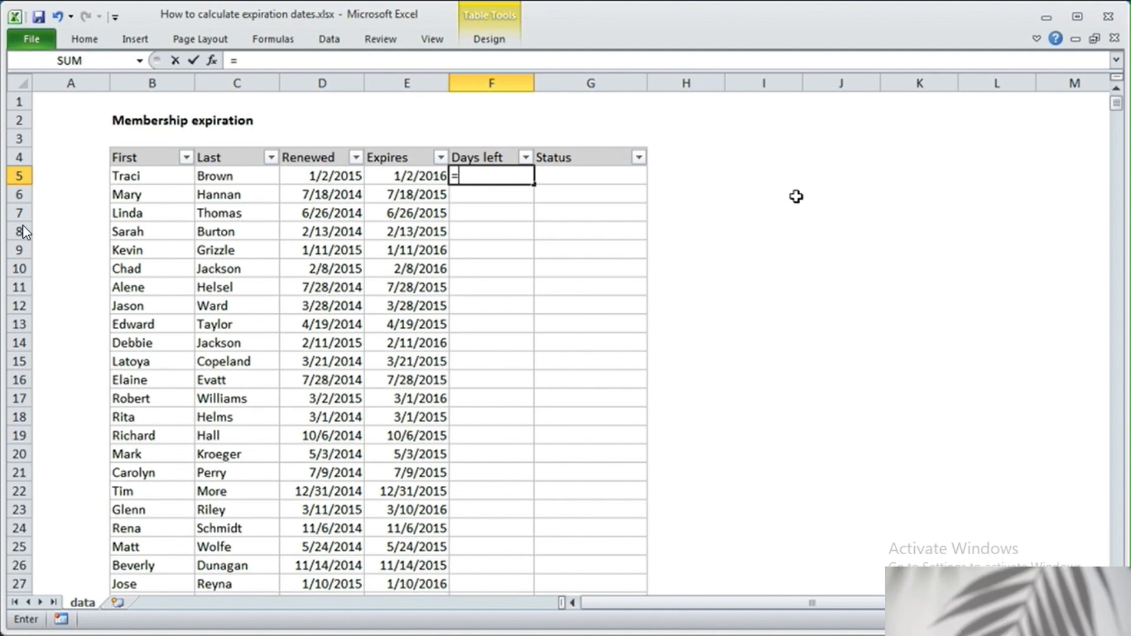
type("E5")
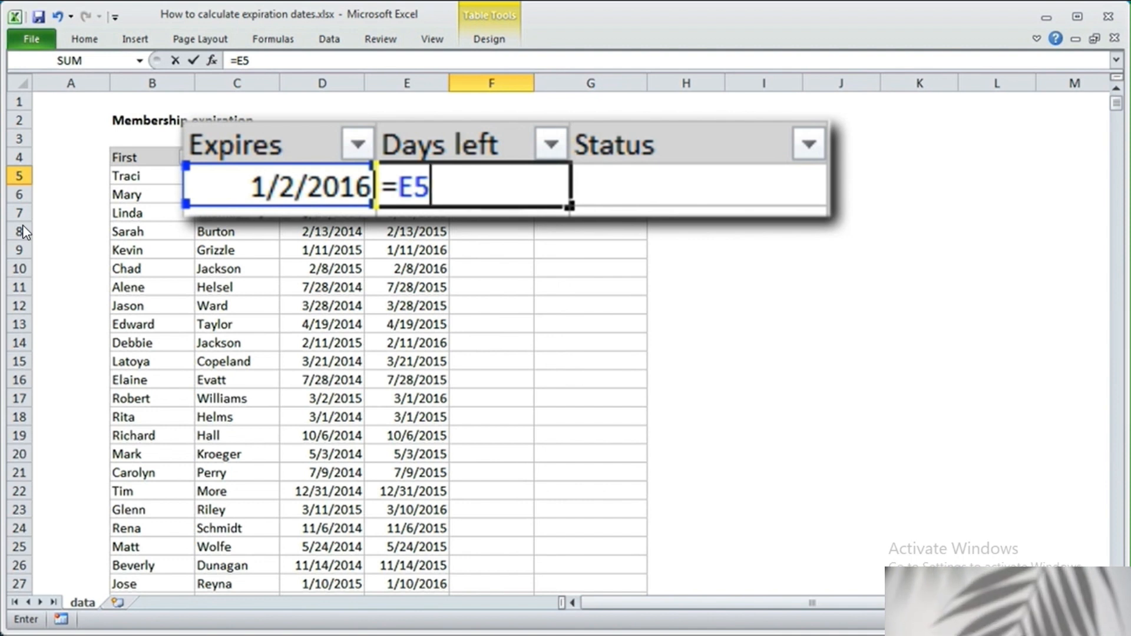
type("-today()")
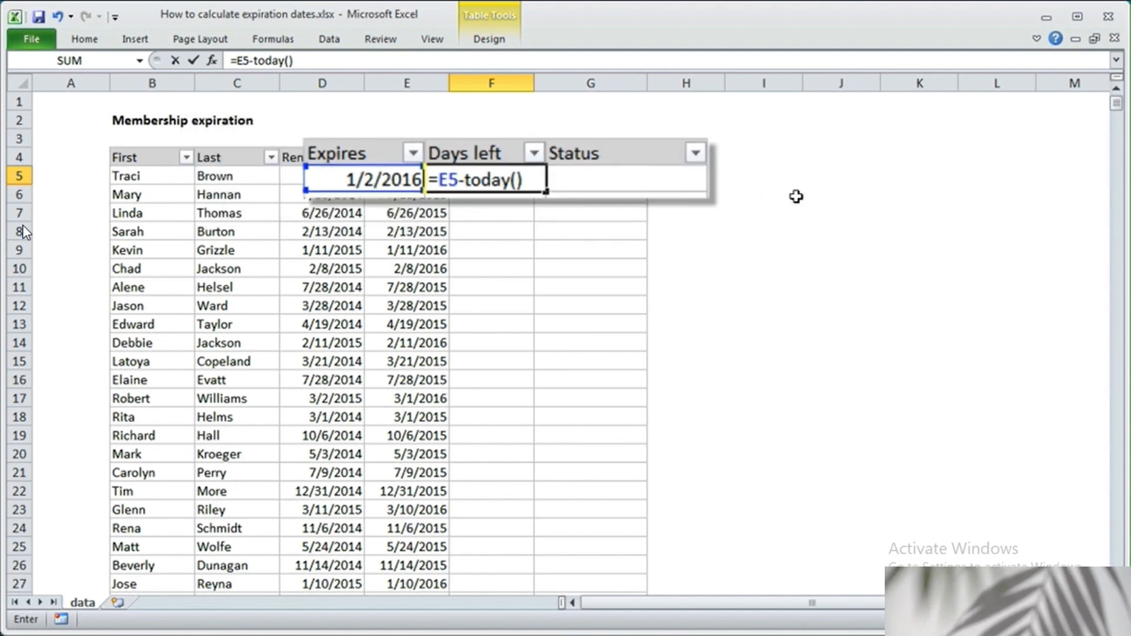
key("Return")
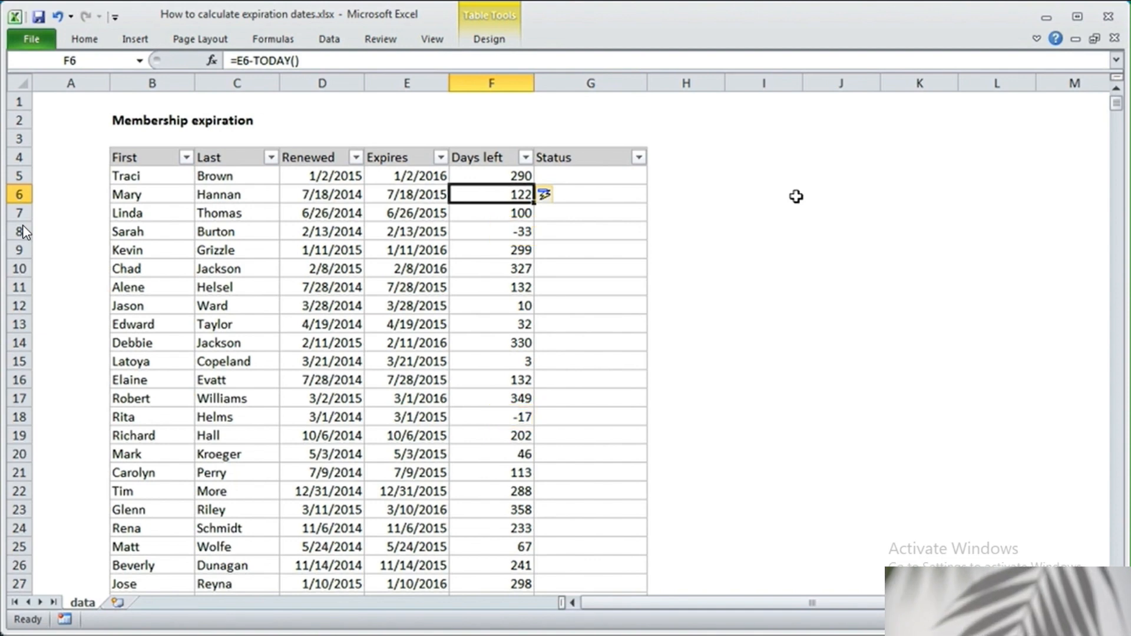
Step: Fill the Status column with =IF(F5<0,"Expired",IF(F5<30,"Expiring soon","")) in G5, reviewing both IF functions' arguments before committing
key("ctrl+F1")
key("Up")
key("Right")
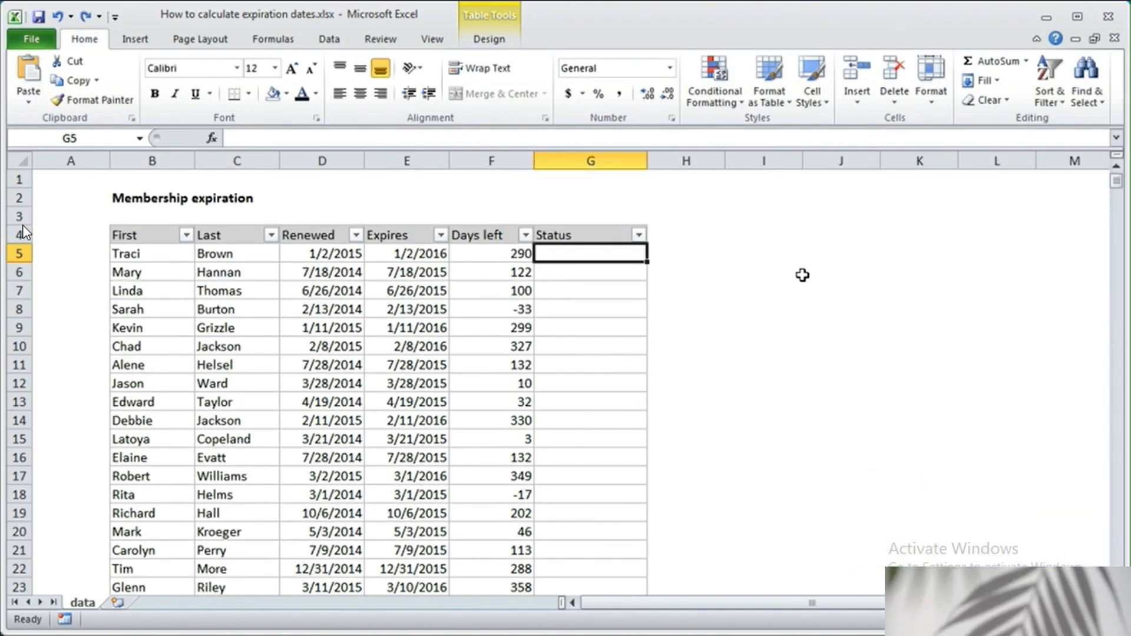
double_click(639, 252)
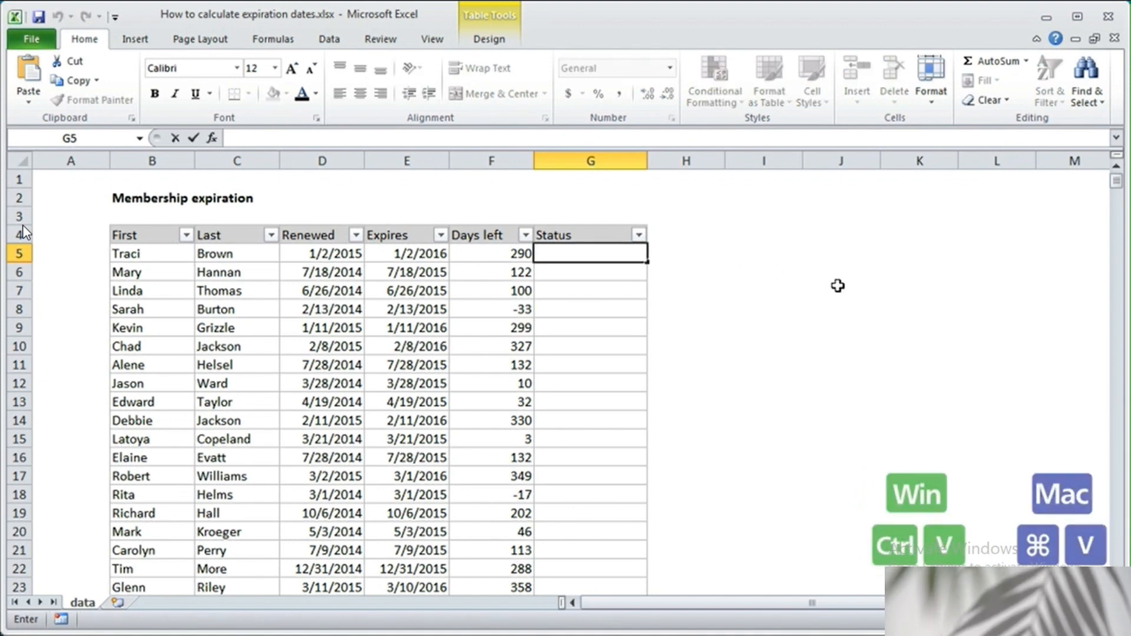
type("=IF(F5<0,\"Expired\",IF(F5<30,\"Expiring soon\",\"\"))")
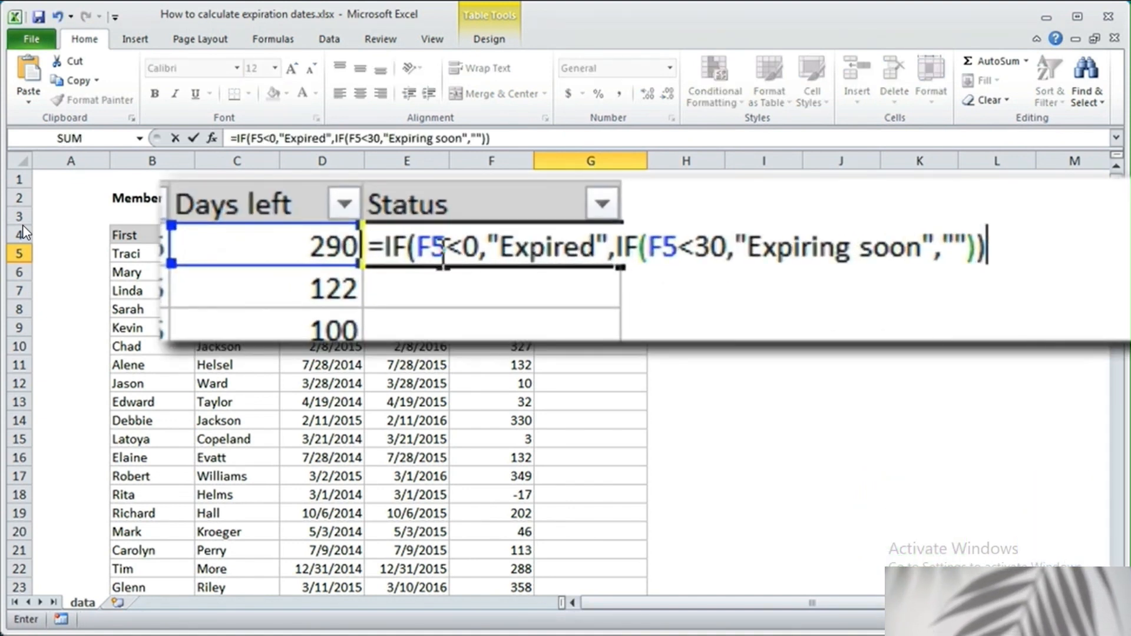
left_click(391, 248)
left_click(461, 288)
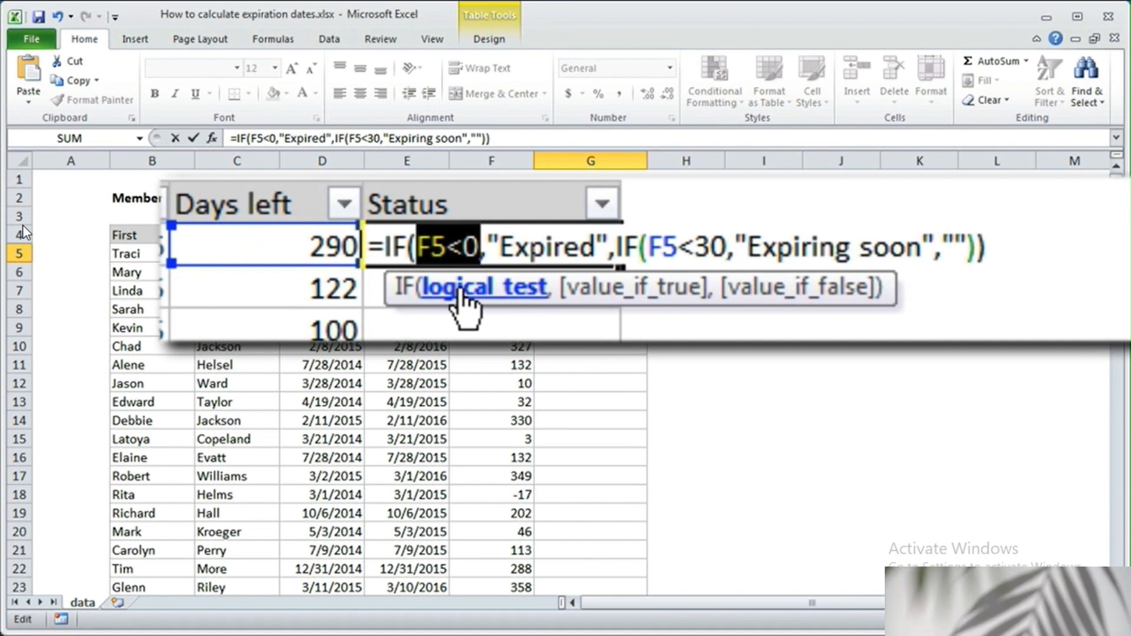
left_click(589, 289)
left_click(660, 246)
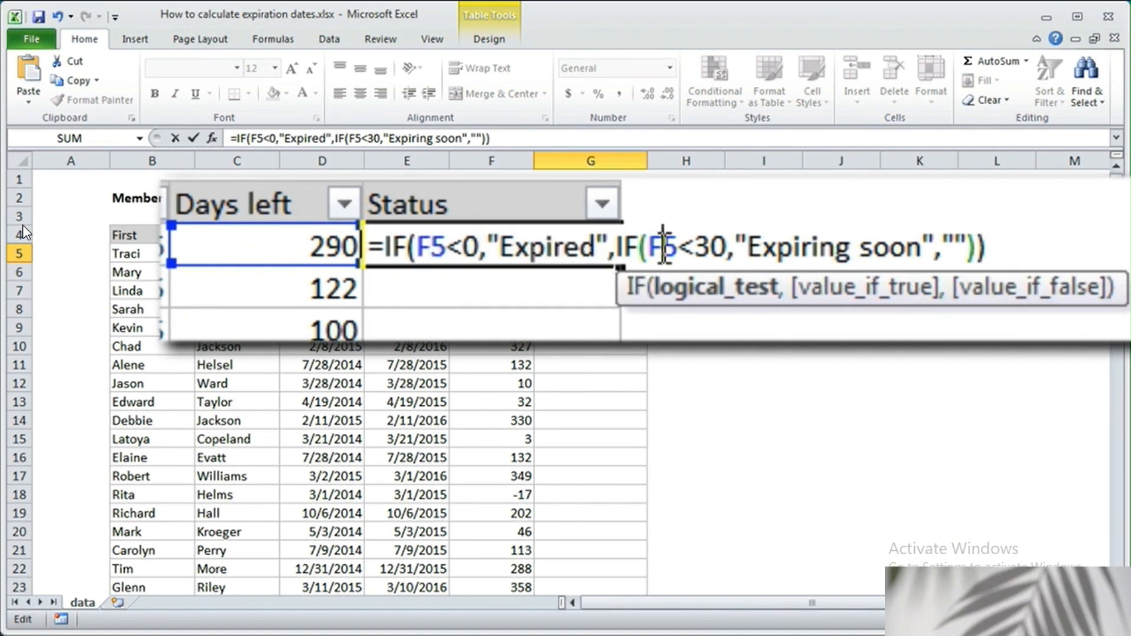
left_click(689, 288)
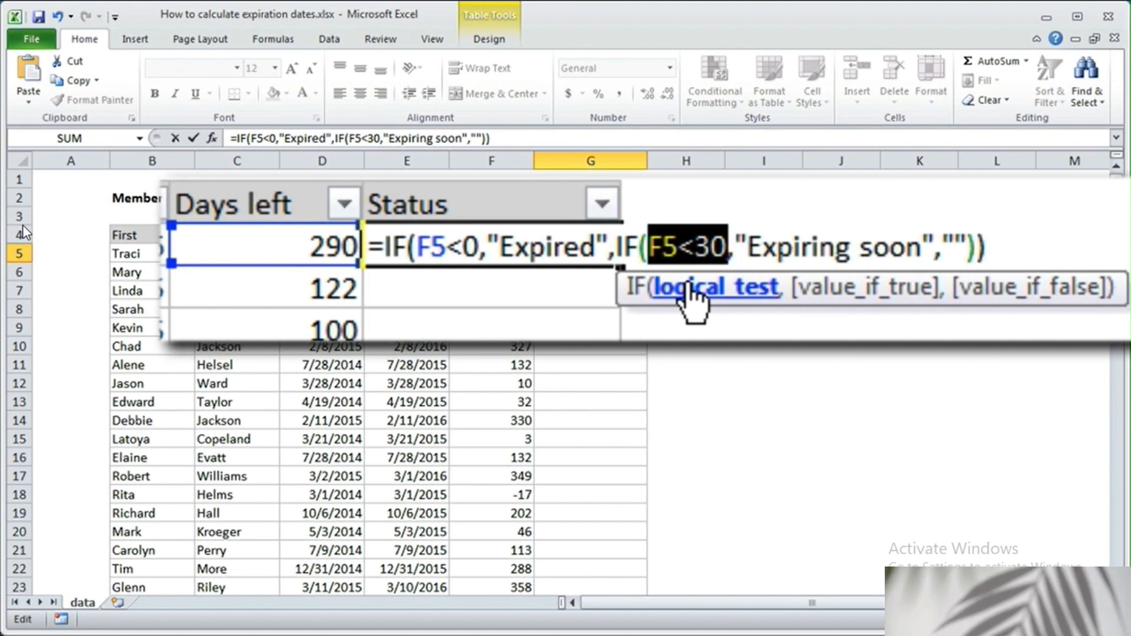
left_click(832, 288)
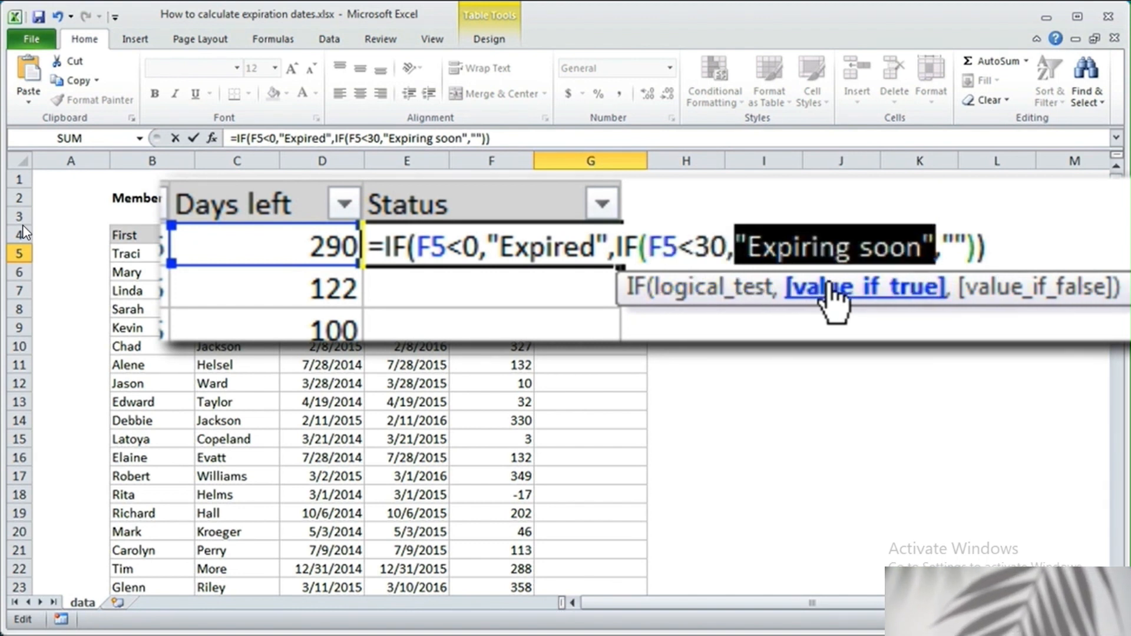
left_click(1017, 297)
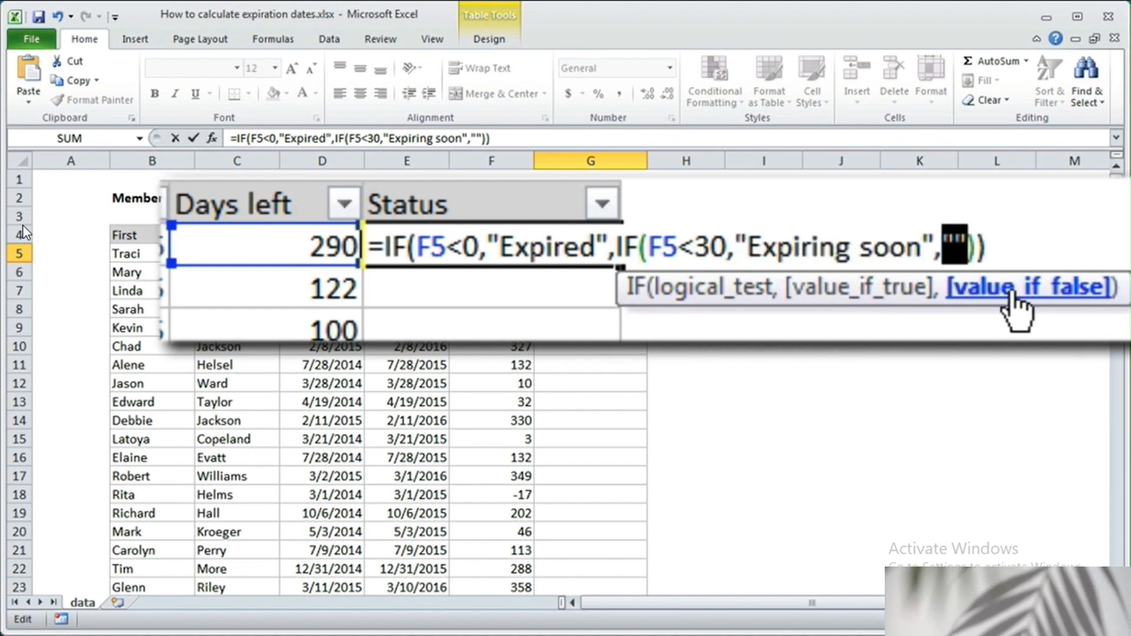
key("Return")
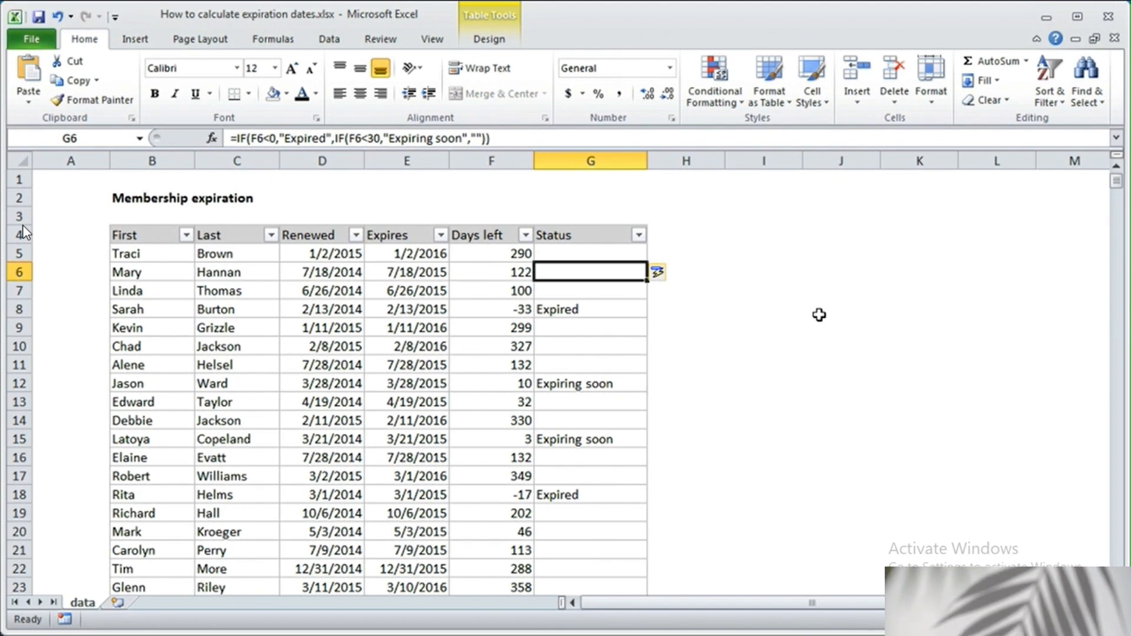
Step: Set up a formula-based conditional formatting rule for all table data rows, with G5 active, using =$G5="Expired"
key("ctrl+a")
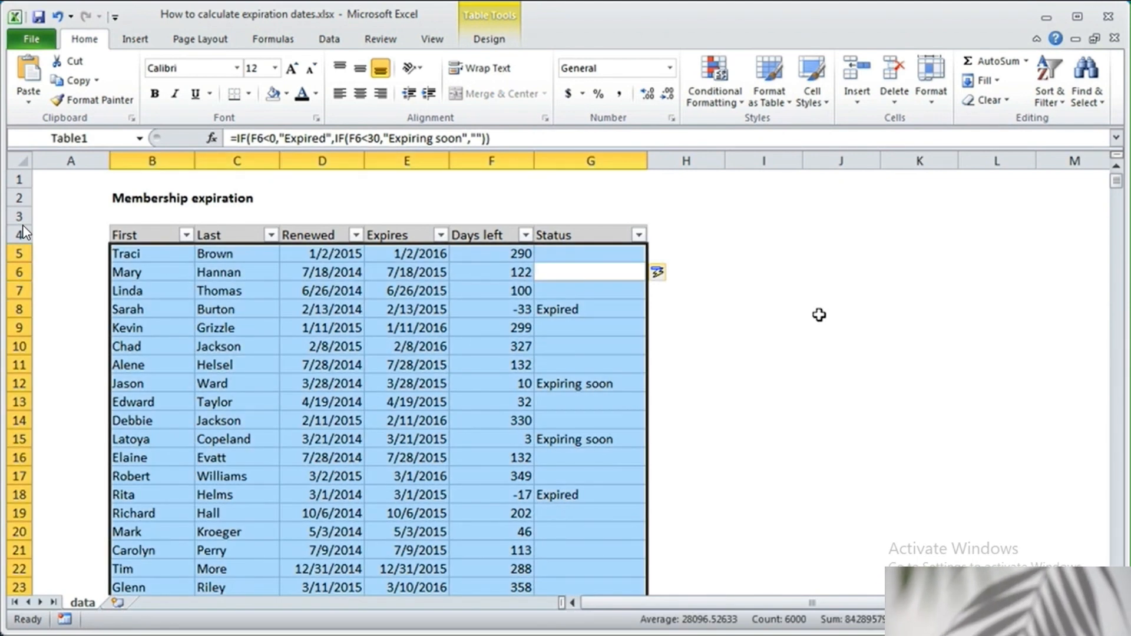
key("ctrl+period")
key("ctrl+period")
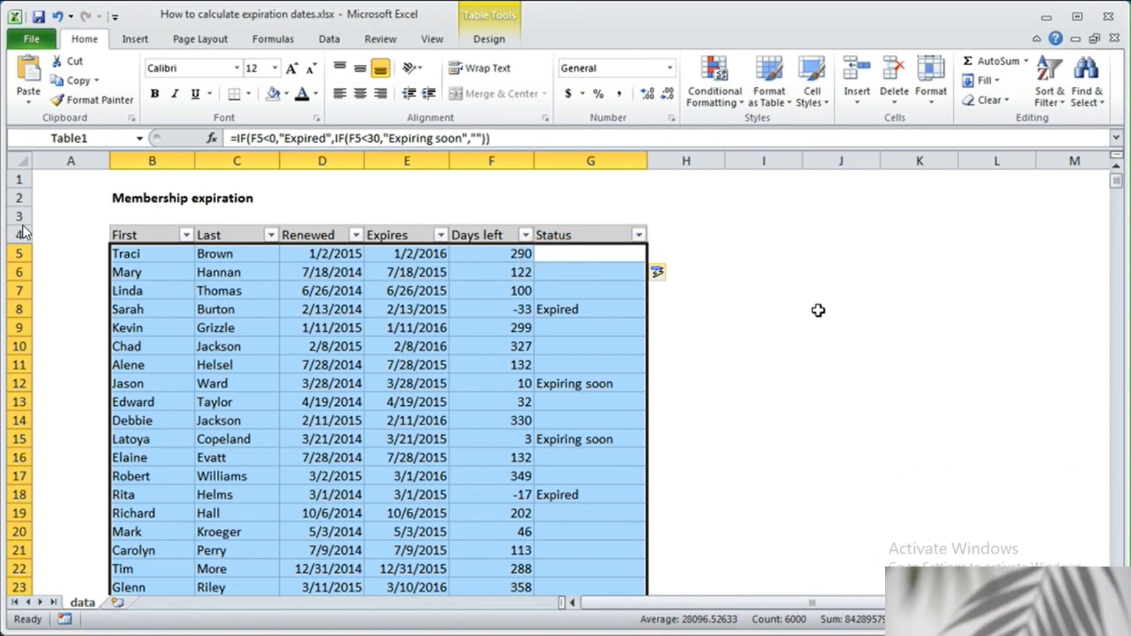
left_click(715, 101)
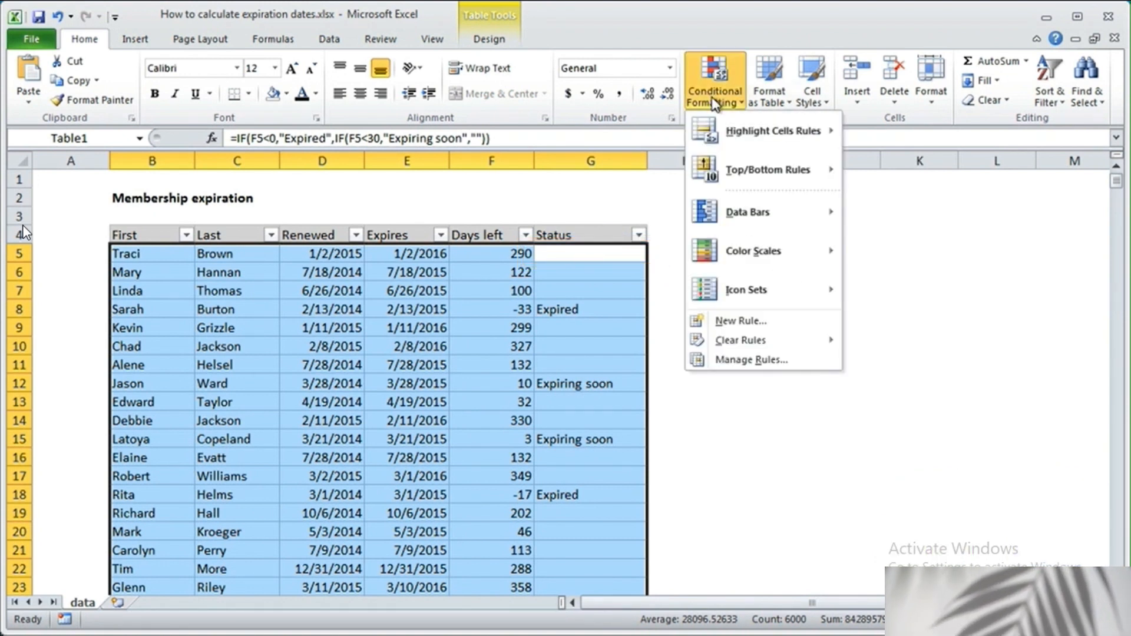
left_click(736, 330)
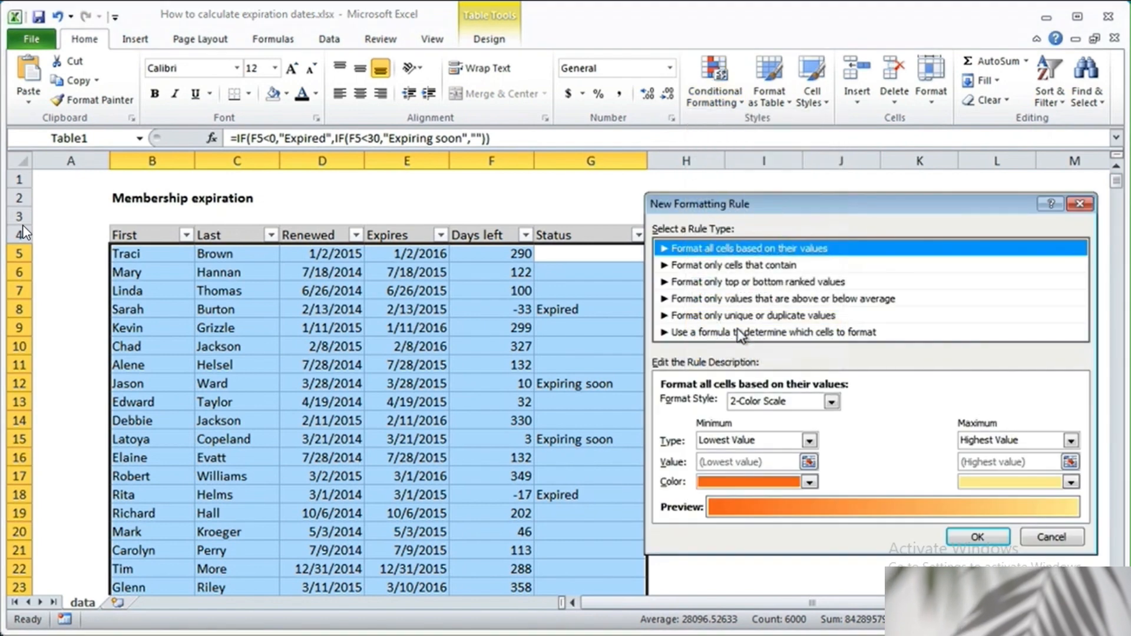
left_click(753, 331)
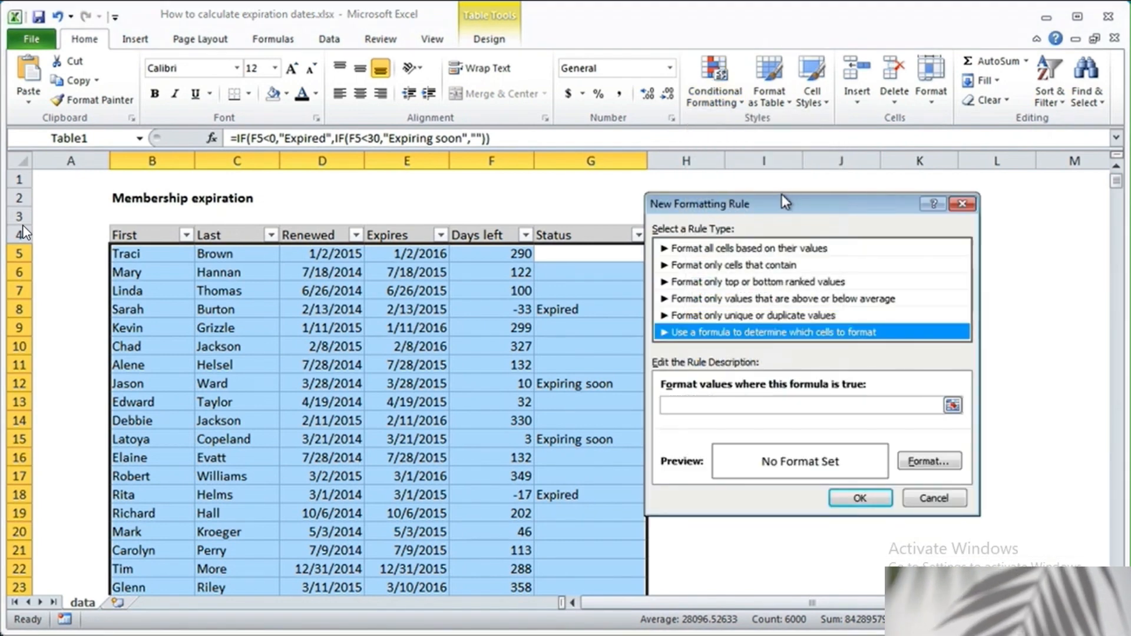
left_click_drag(782, 201, 834, 205)
left_click(797, 405)
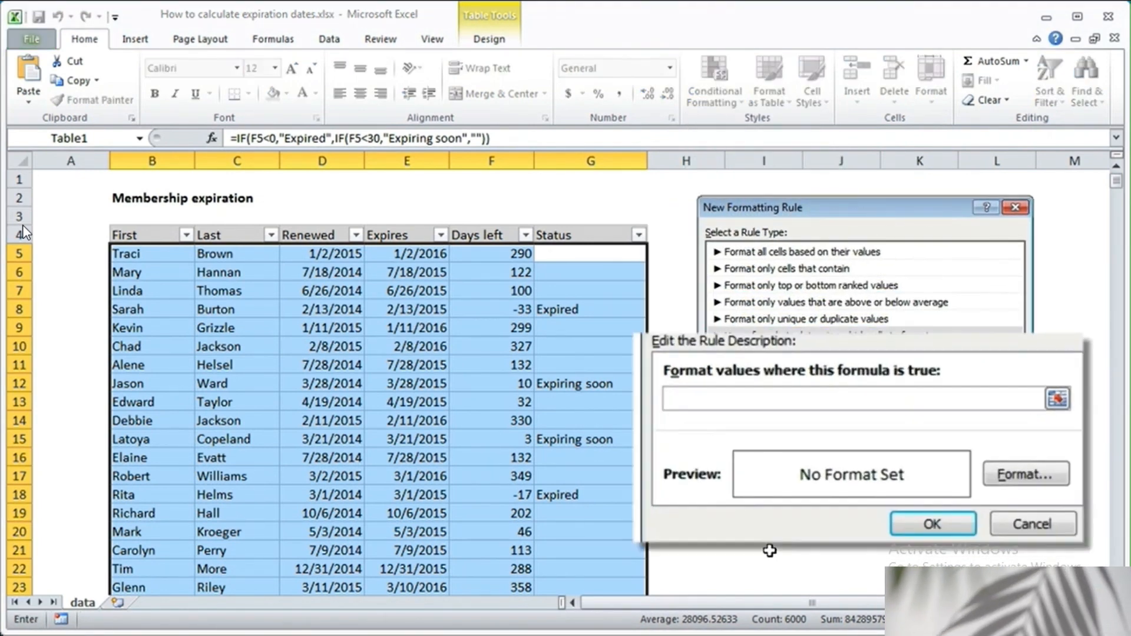
type("=$G")
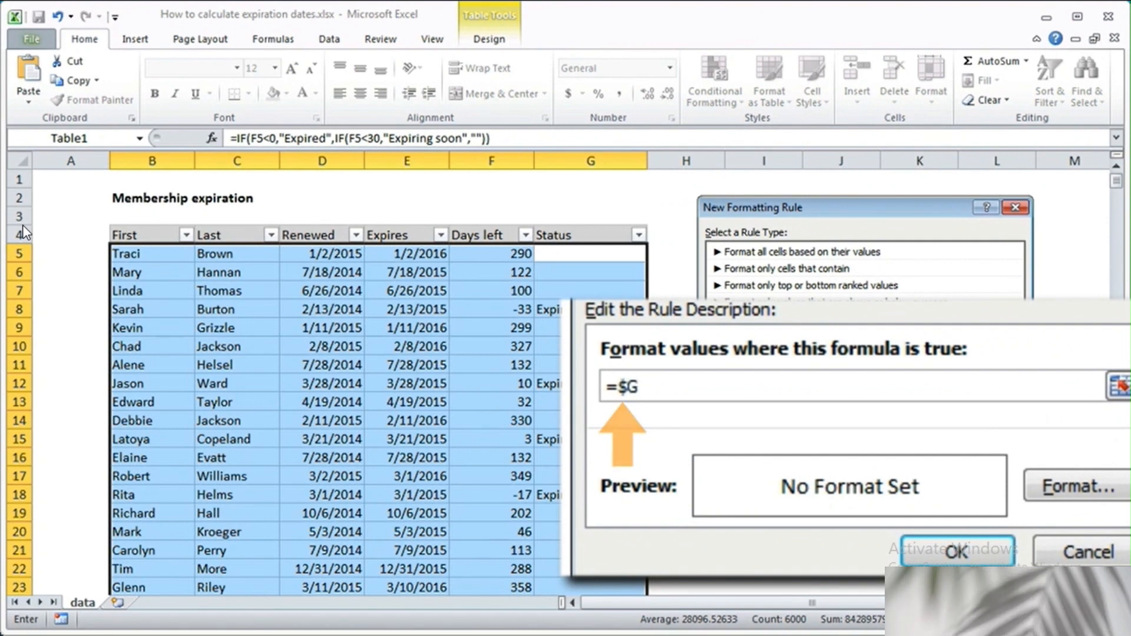
type("5=\"Expired\"")
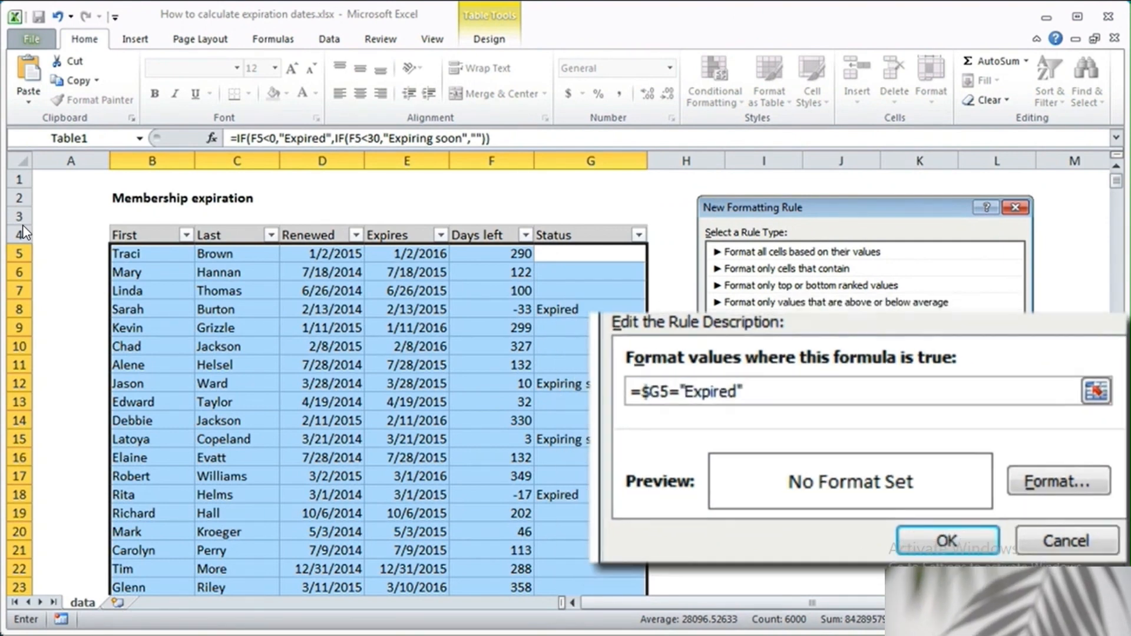
Step: Give the "Expired" rule a light pink fill from the standard colors and apply it to the table
left_click(975, 536)
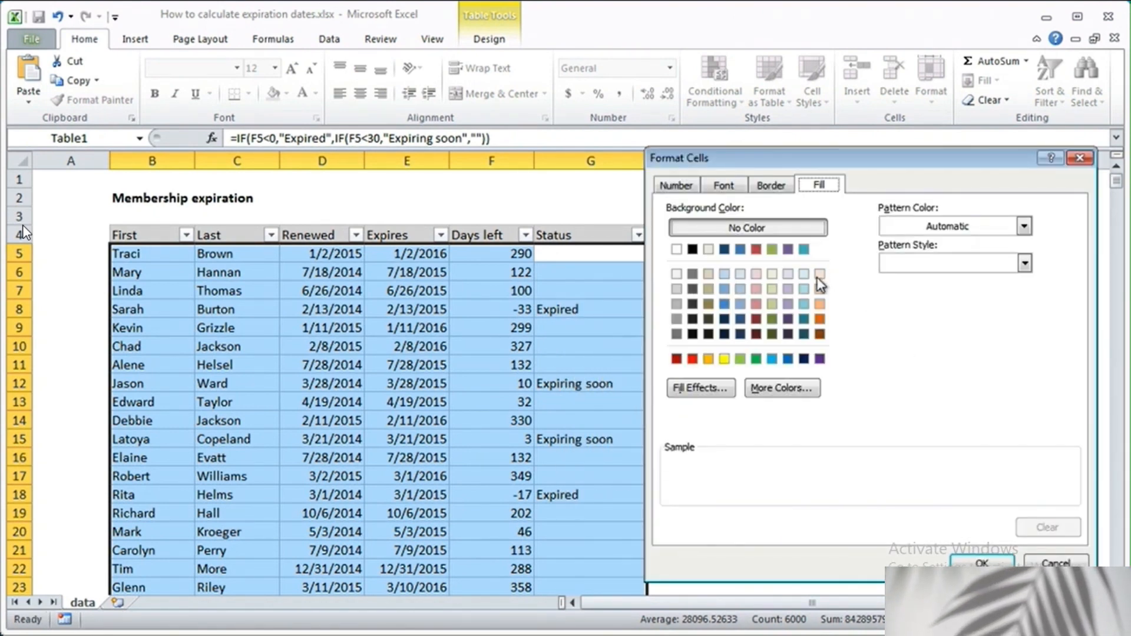
left_click(784, 389)
left_click(836, 351)
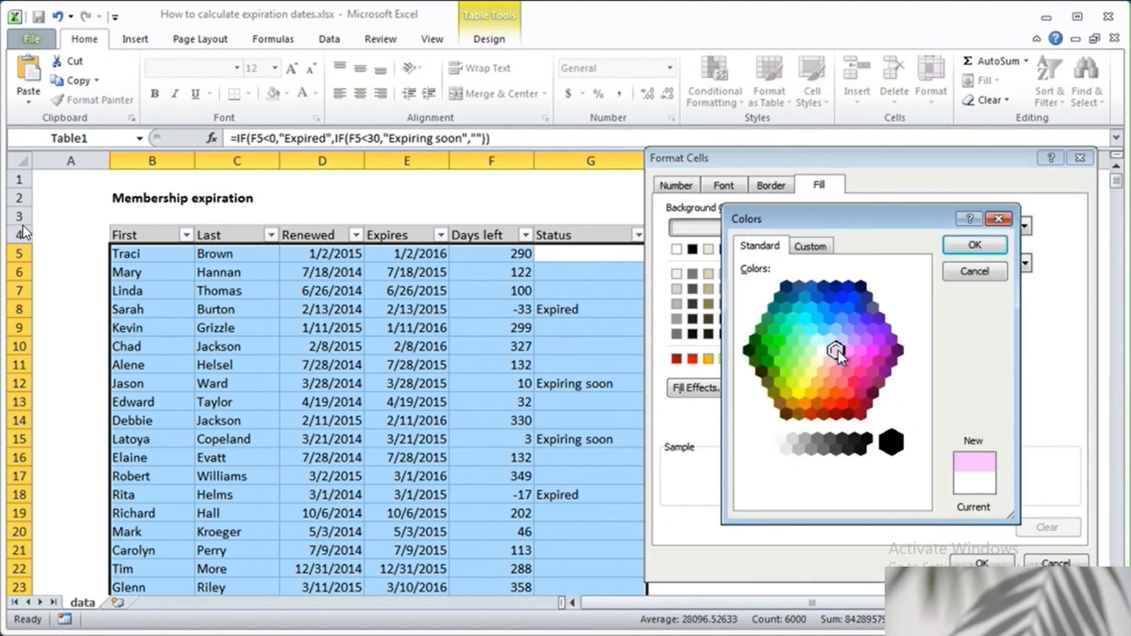
left_click(973, 245)
left_click(979, 562)
left_click(919, 501)
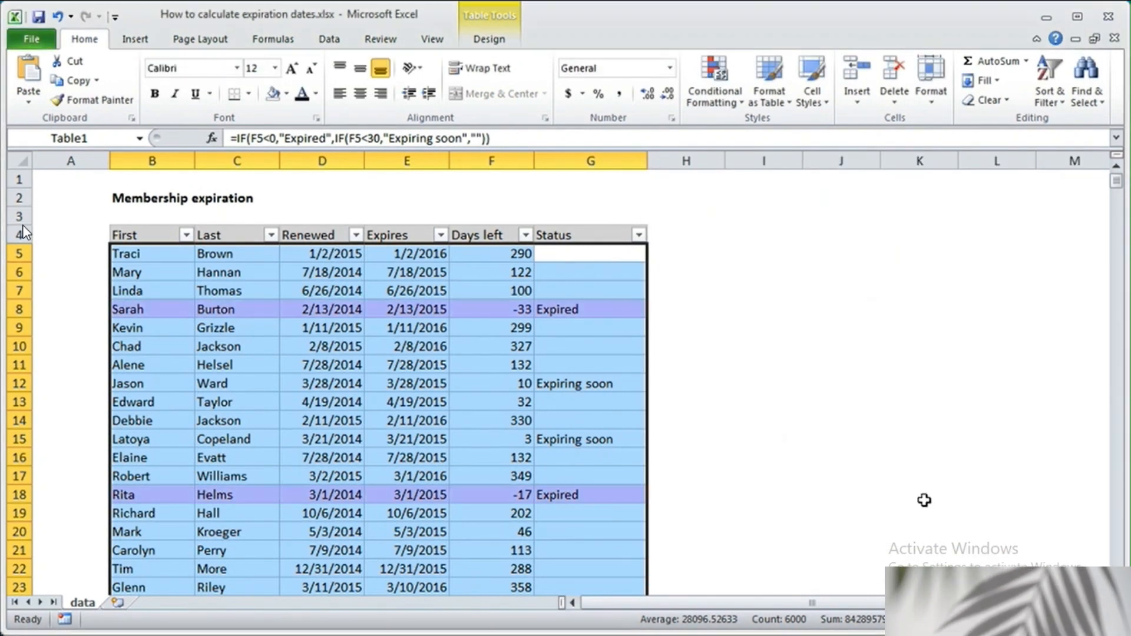
Step: Set up a second formula-based conditional formatting rule for all table data rows using =$G5="Expiring soon"
left_click(725, 99)
left_click(740, 321)
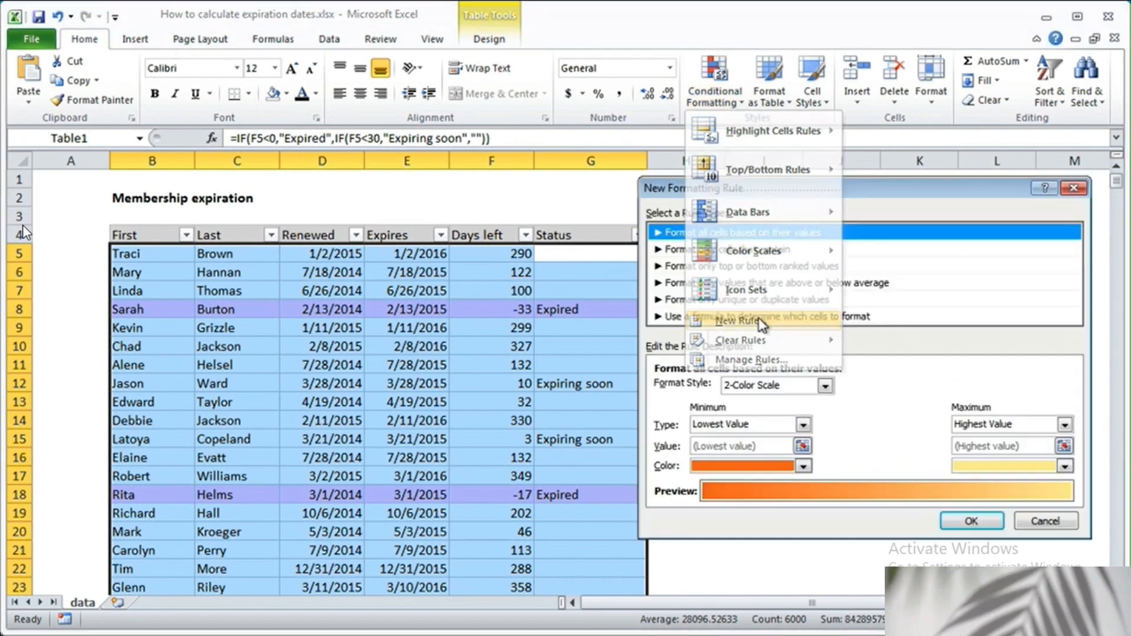
left_click(813, 324)
left_click(769, 392)
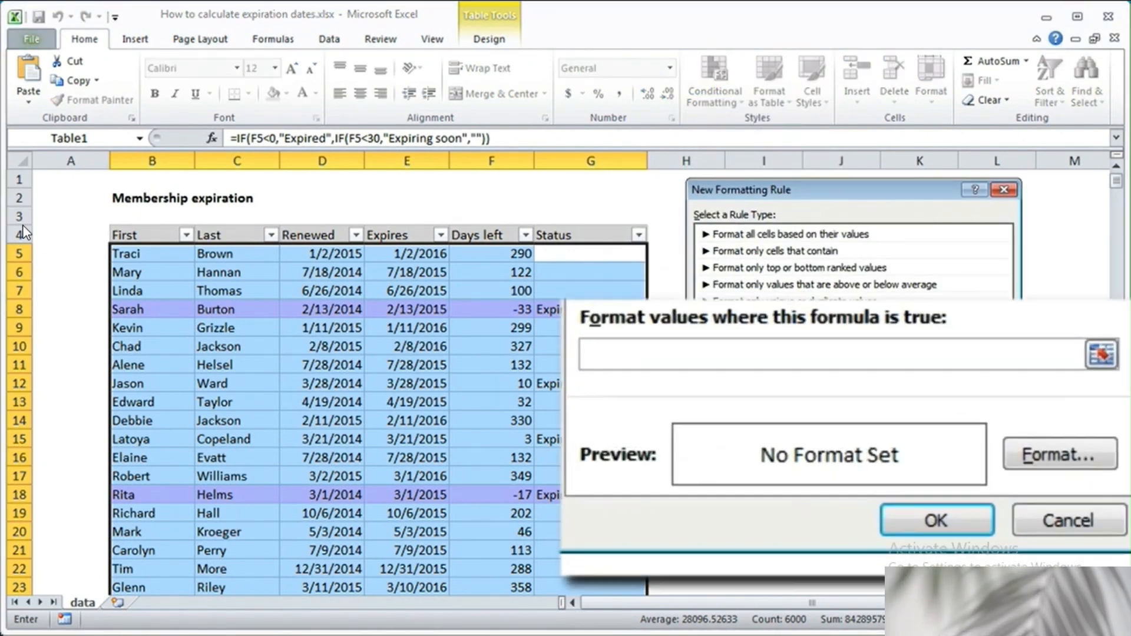
type("=$G5=\"Expiring soon\"")
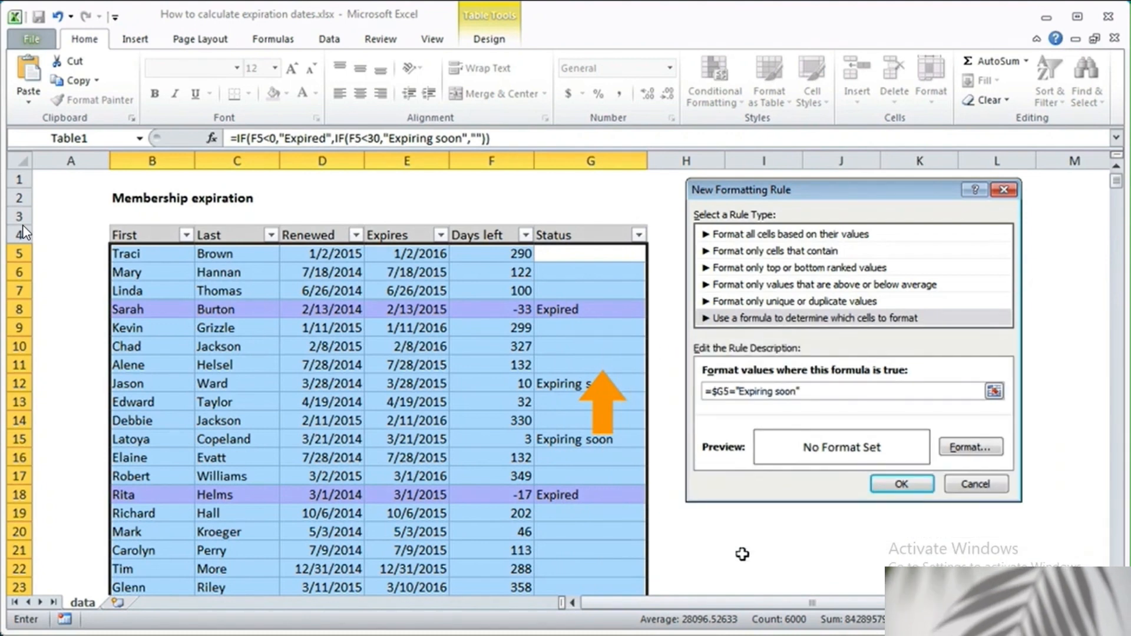
Step: Give the "Expiring soon" rule a light yellow fill from the standard colors, apply it and deselect the table to review the highlighting
left_click(971, 447)
left_click(775, 373)
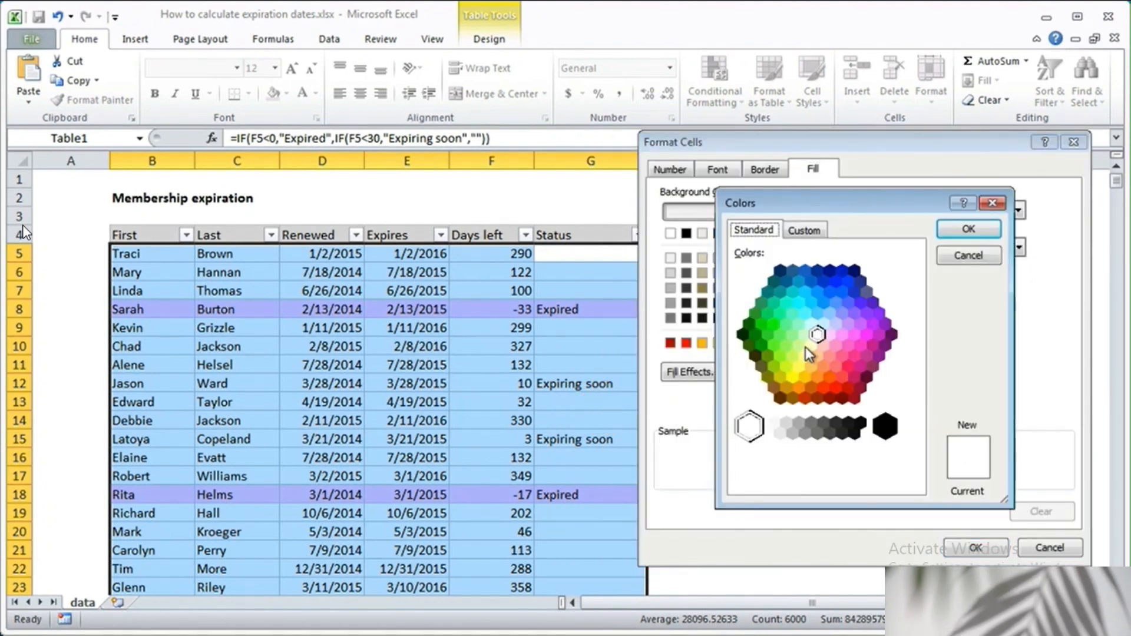
left_click(749, 423)
left_click(966, 228)
left_click(976, 547)
left_click(919, 487)
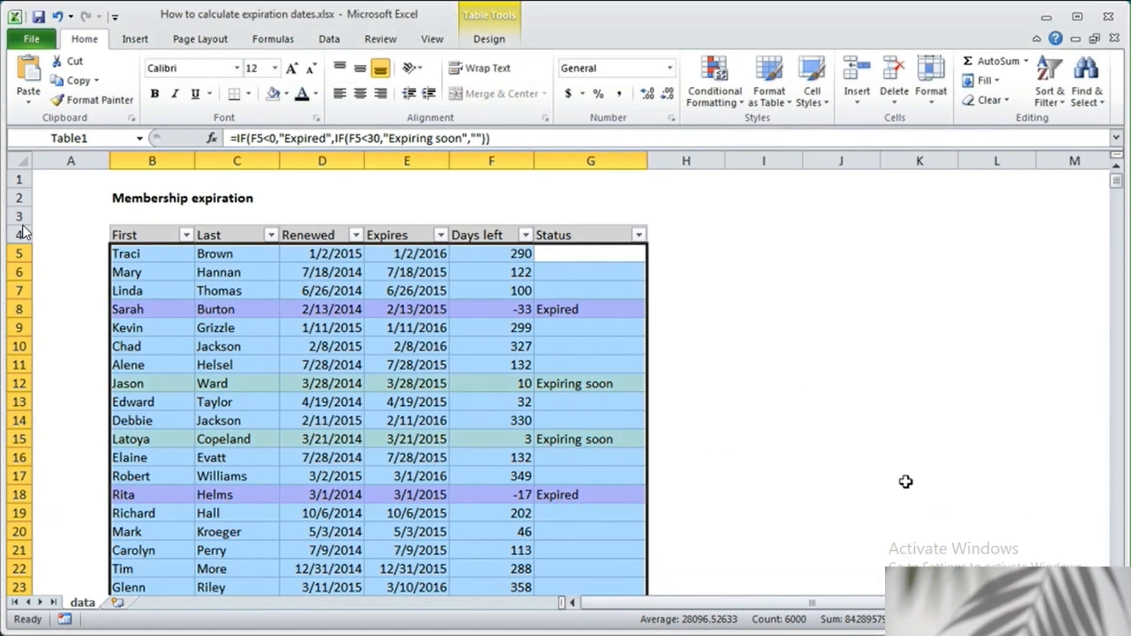
left_click(807, 365)
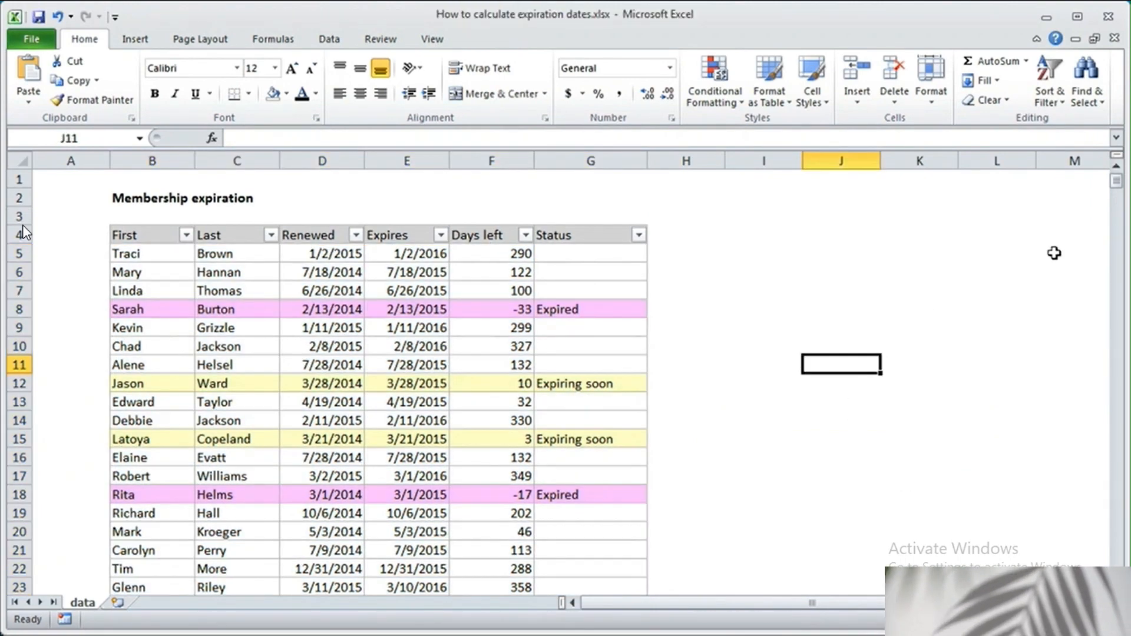
mouse_move(1117, 183)
left_mouse_down()
mouse_move(1119, 257)
mouse_move(1118, 179)
left_mouse_up()
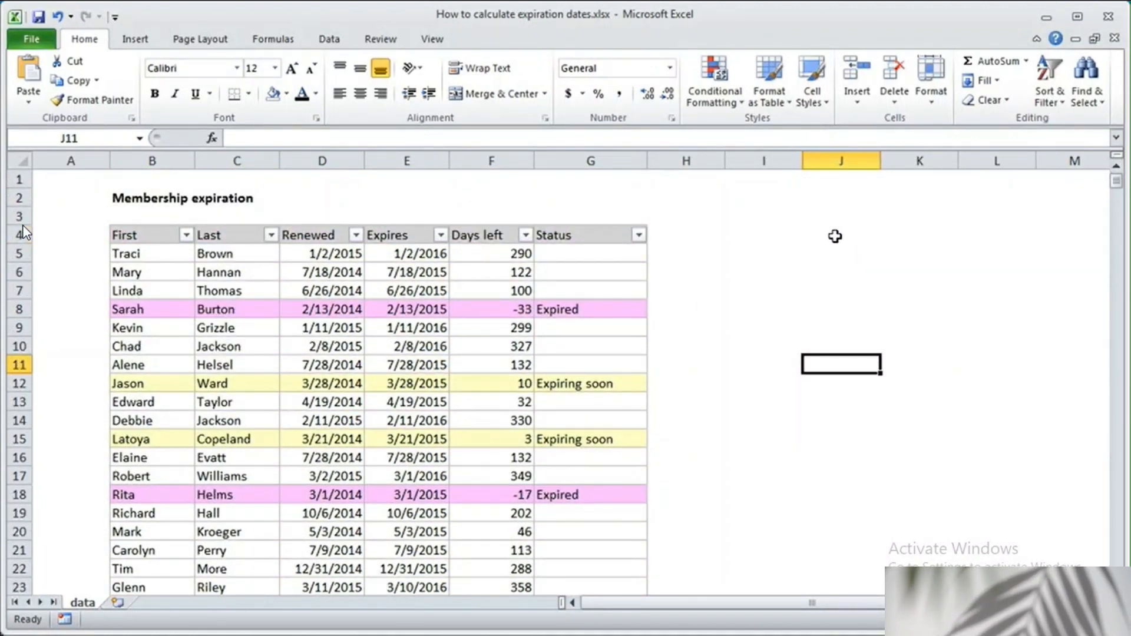
Step: Replace the Expires column formula with =EOMONTH(D5,12) in E5 so memberships expire at month end, and review the recalculated table rows
double_click(410, 253)
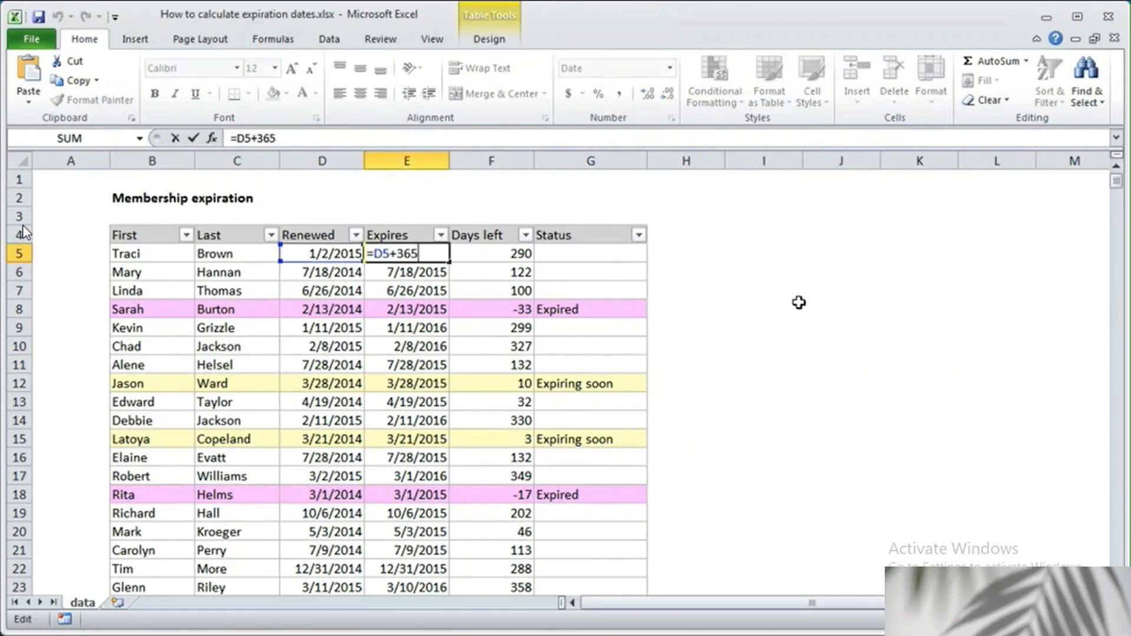
key("BackSpace")
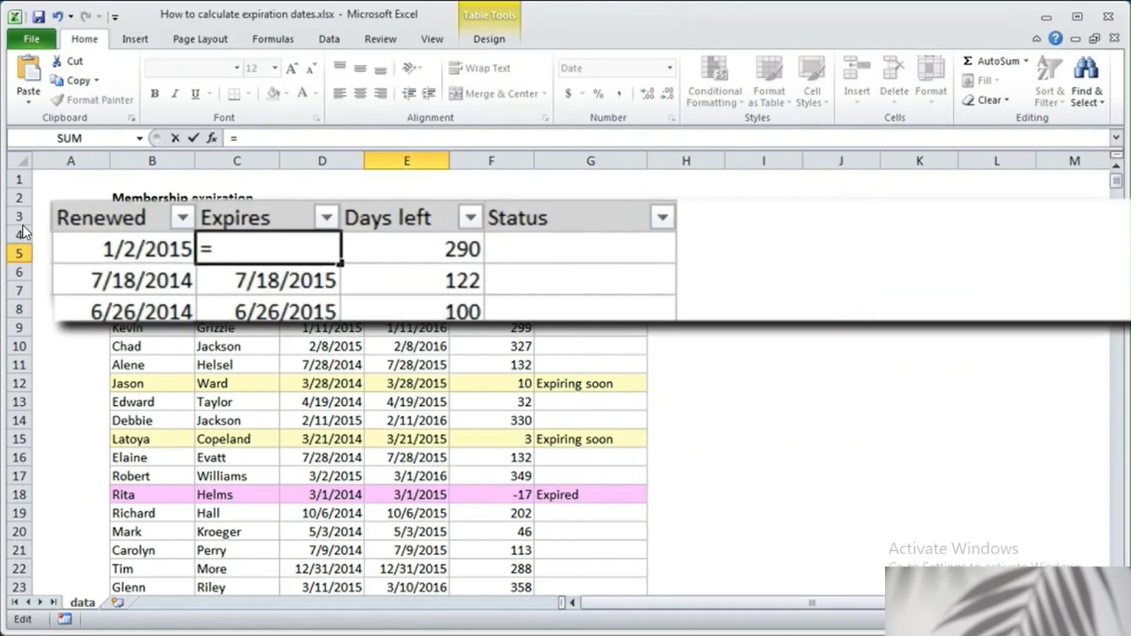
type("EO")
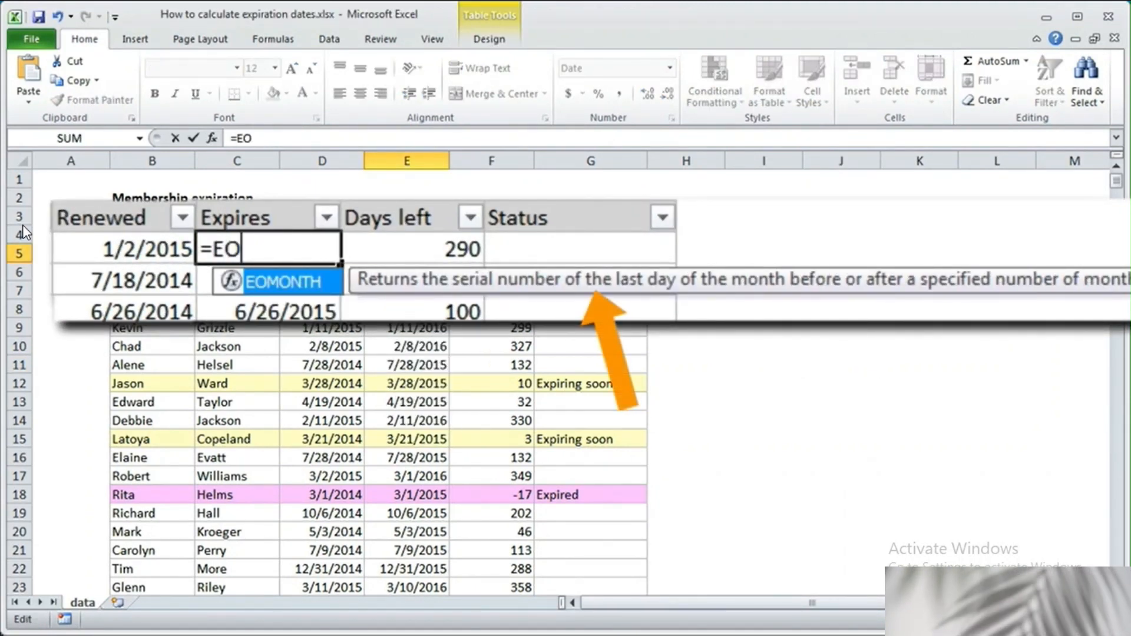
key("Tab")
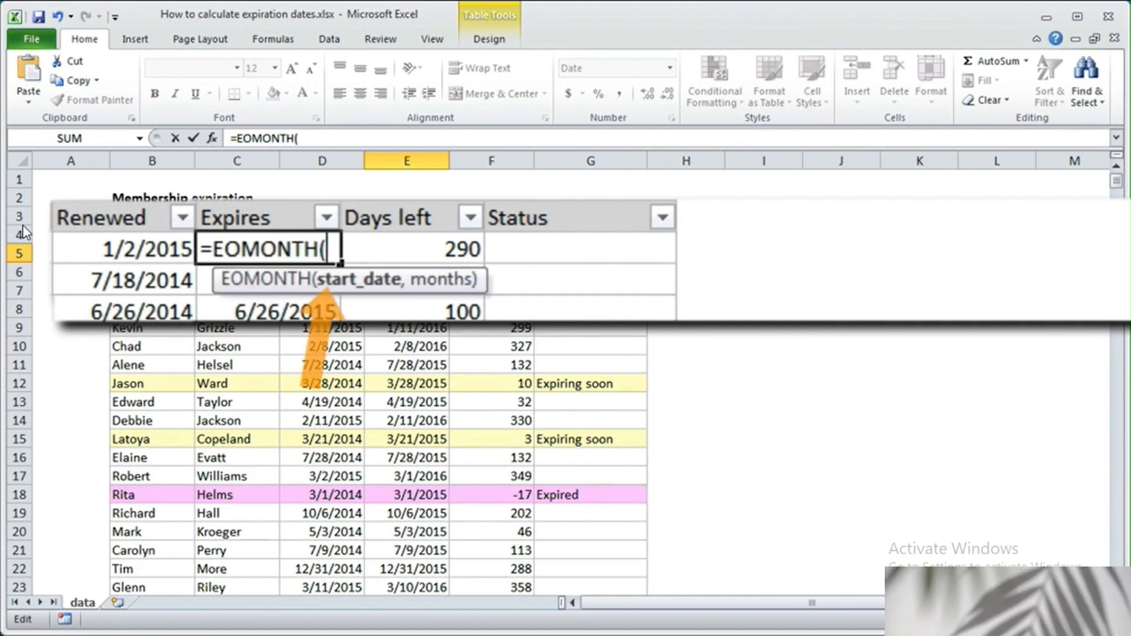
type("D5")
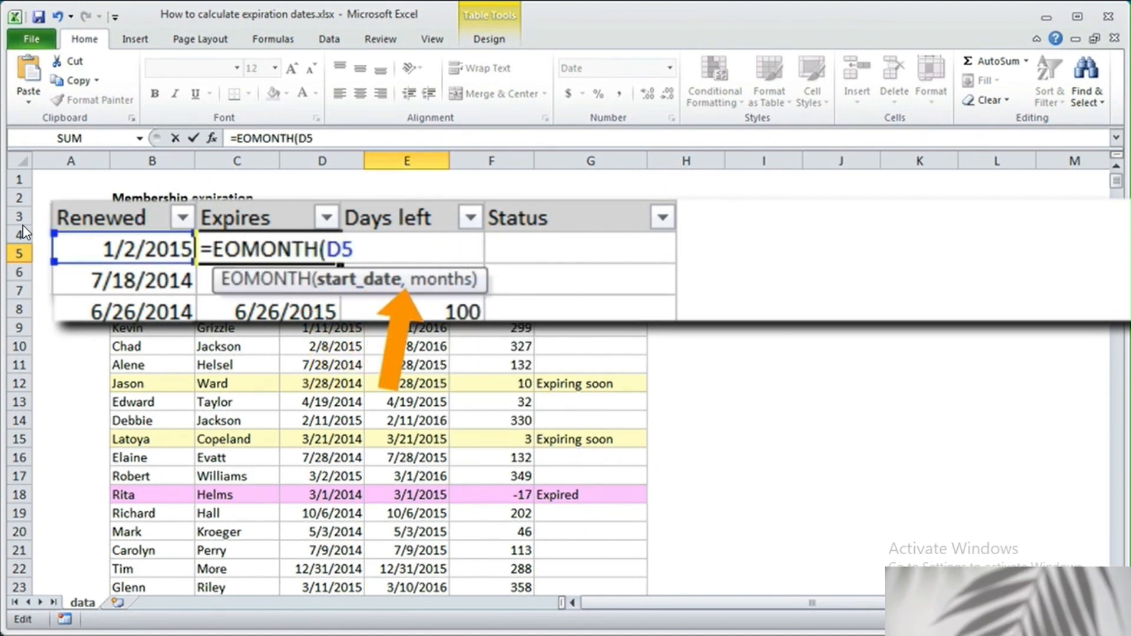
type(",12")
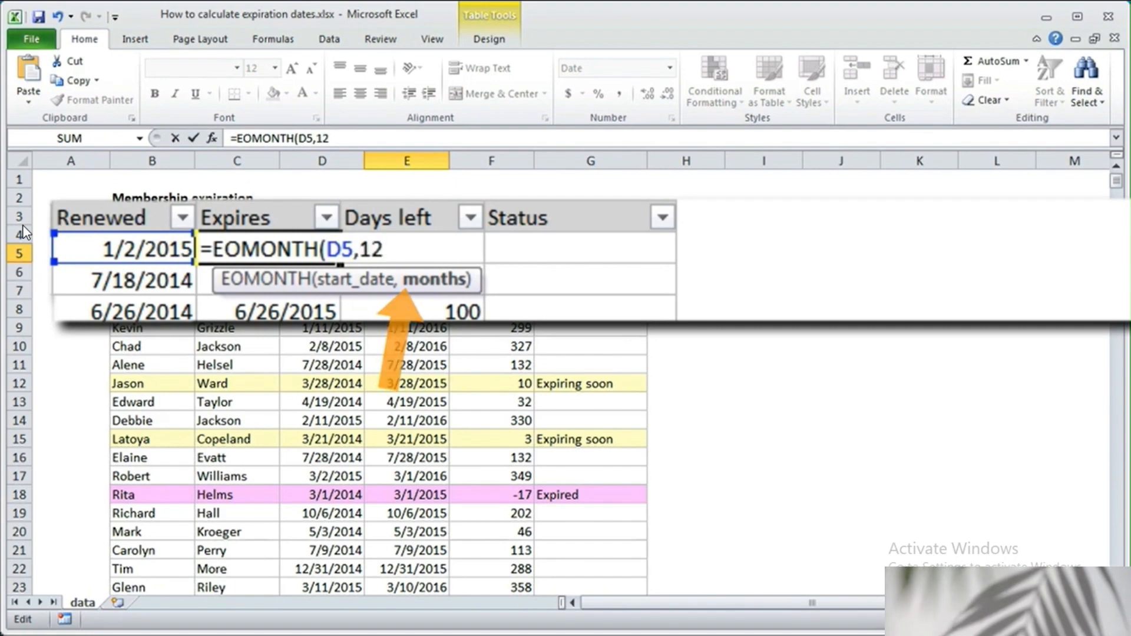
key("Return")
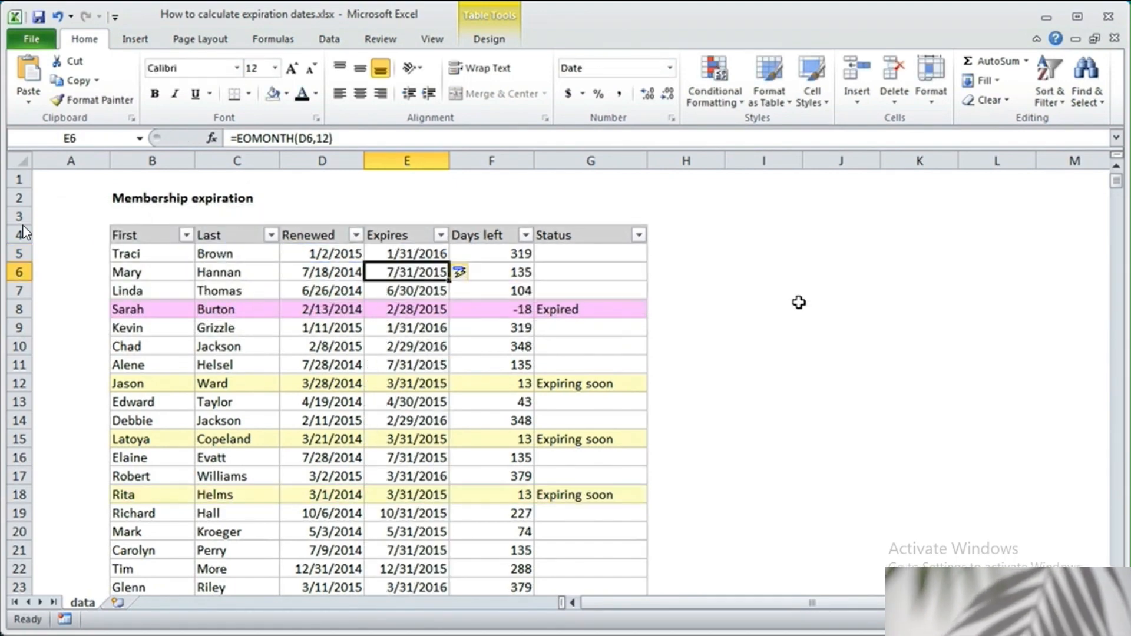
left_click(911, 253)
mouse_move(1117, 189)
left_mouse_down()
mouse_move(1118, 204)
mouse_move(1114, 176)
left_mouse_up()
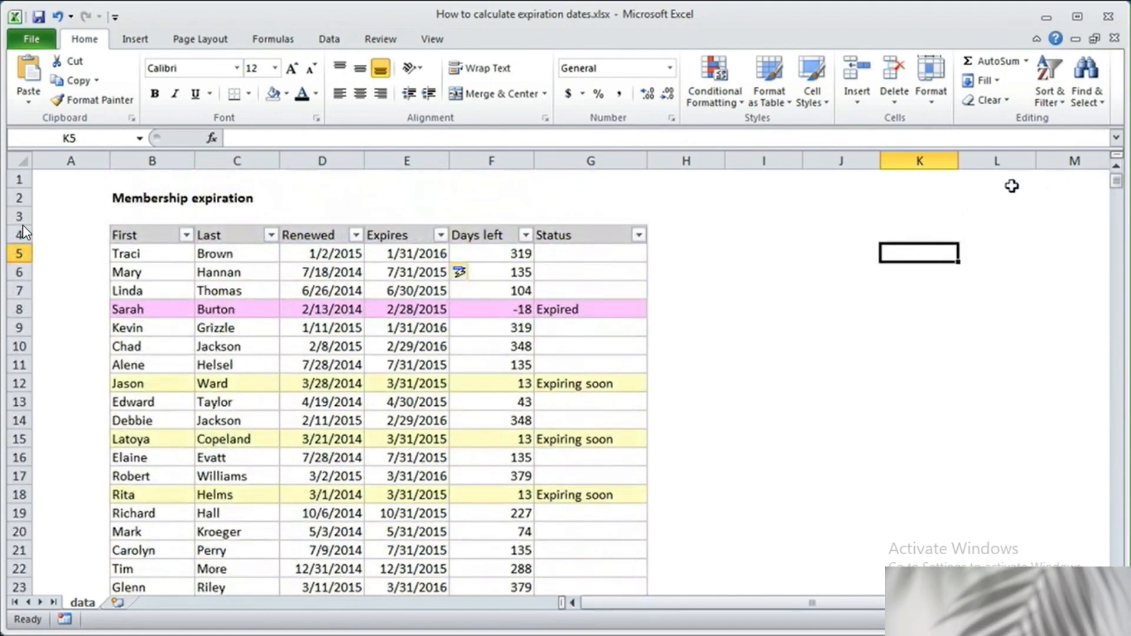